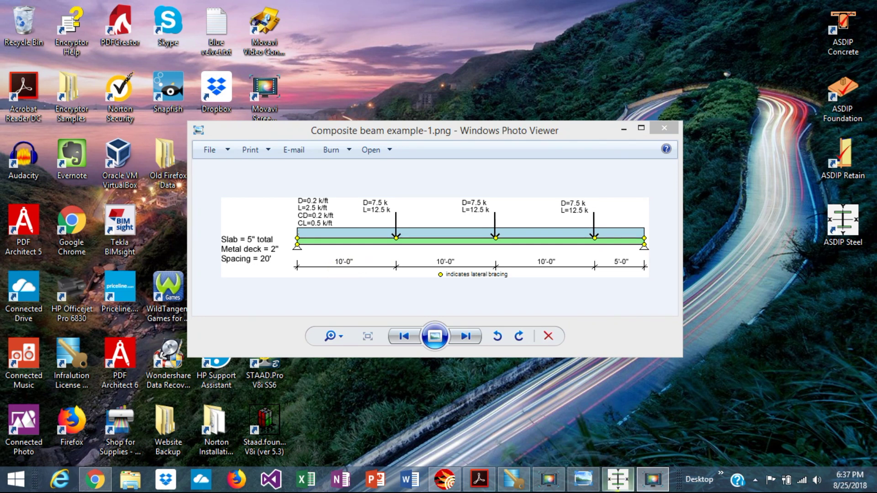
- Add a steel or composite beam calculation named 'Storage Building example' and open it
click(617, 479)
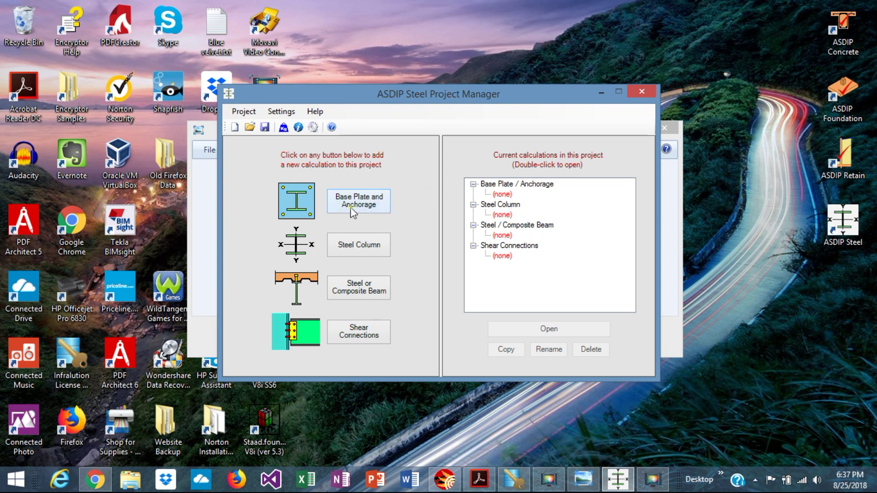
click(364, 292)
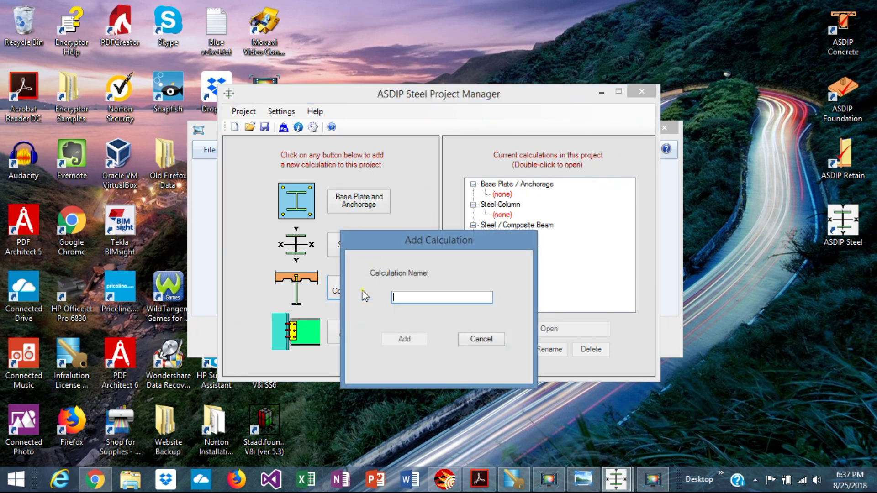
text(Storage)
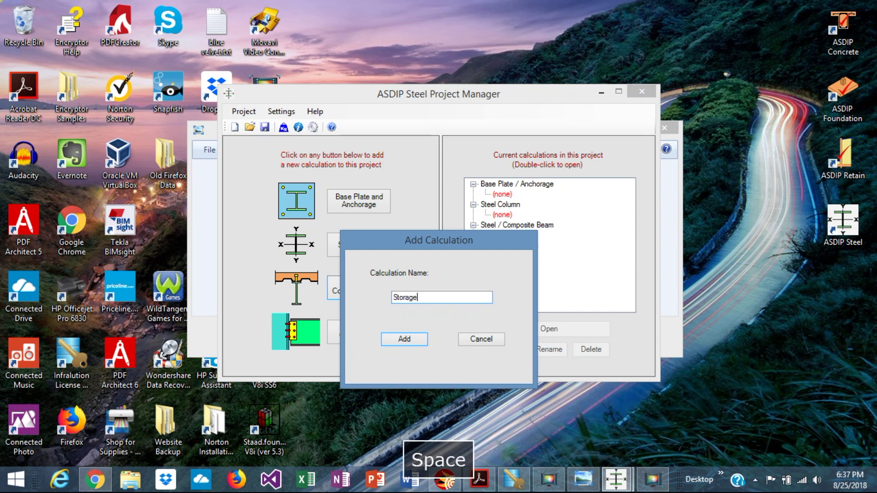
text( Bui)
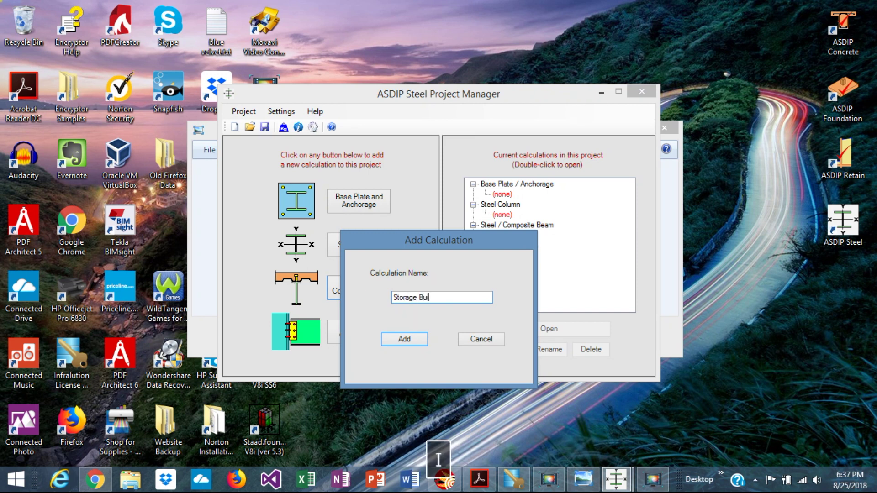
text(lding )
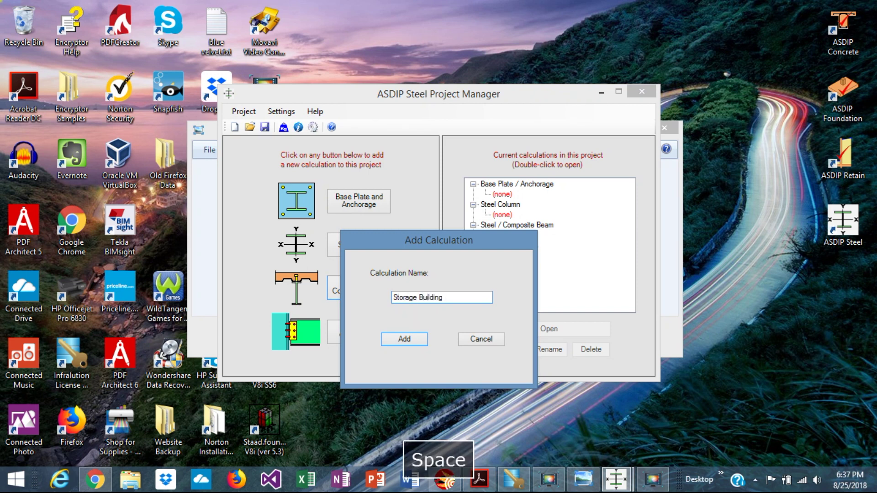
text(example)
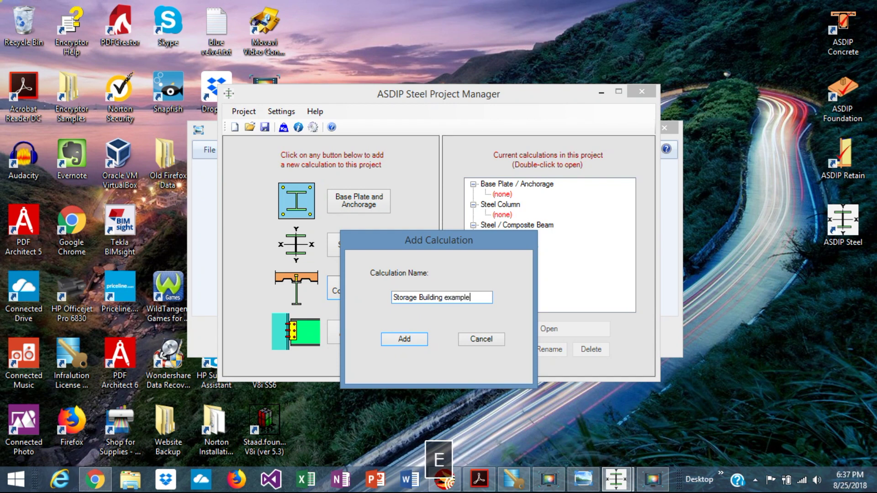
click(405, 339)
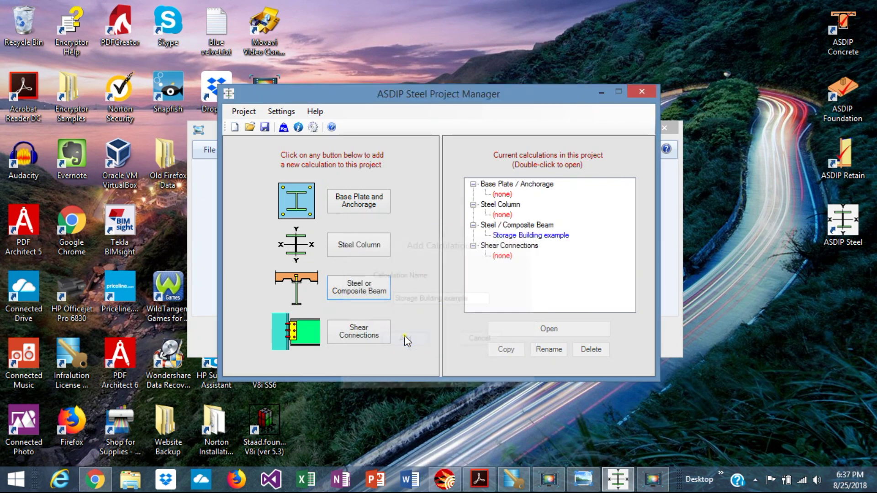
double_click(532, 235)
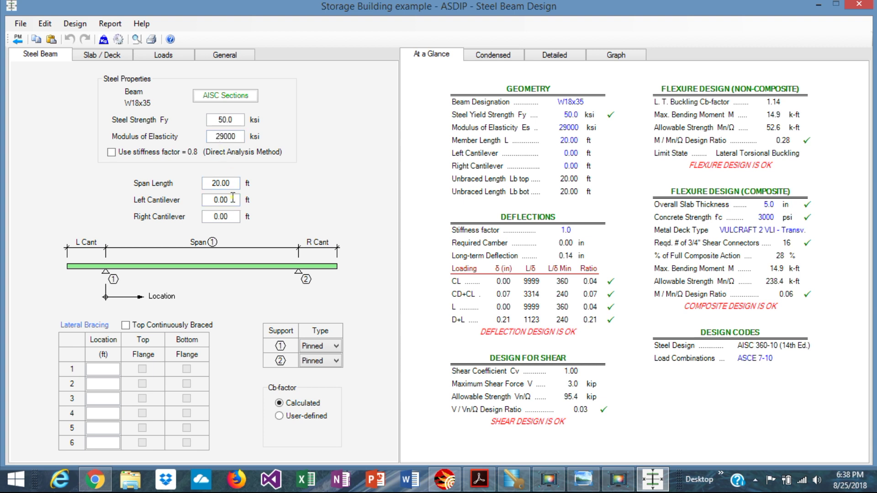
- Change the beam span length from 20 ft to 35 ft
click(234, 183)
double_click(235, 183)
text(35)
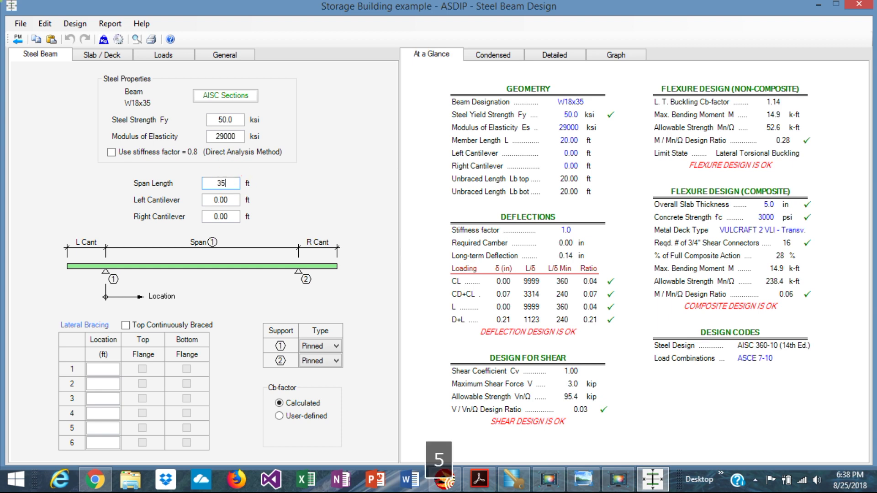
key(Return)
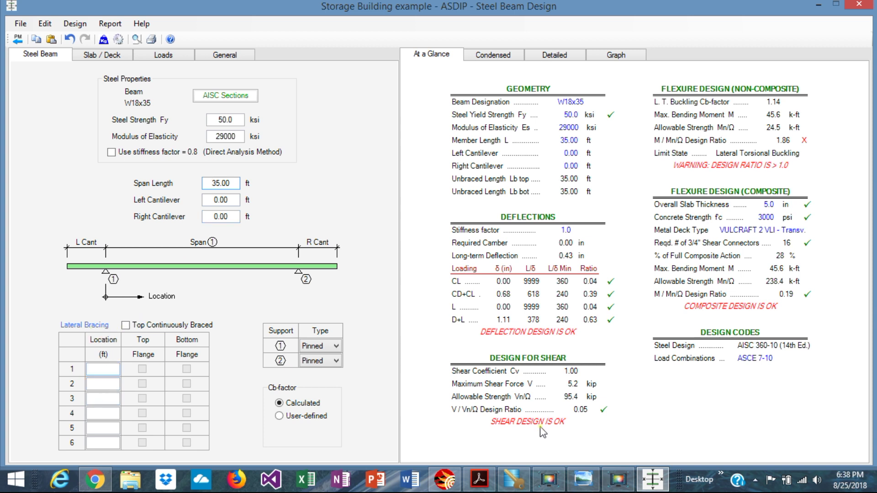
- Add lateral bracing at 10, 20 and 30 ft and brace the top flange
click(582, 480)
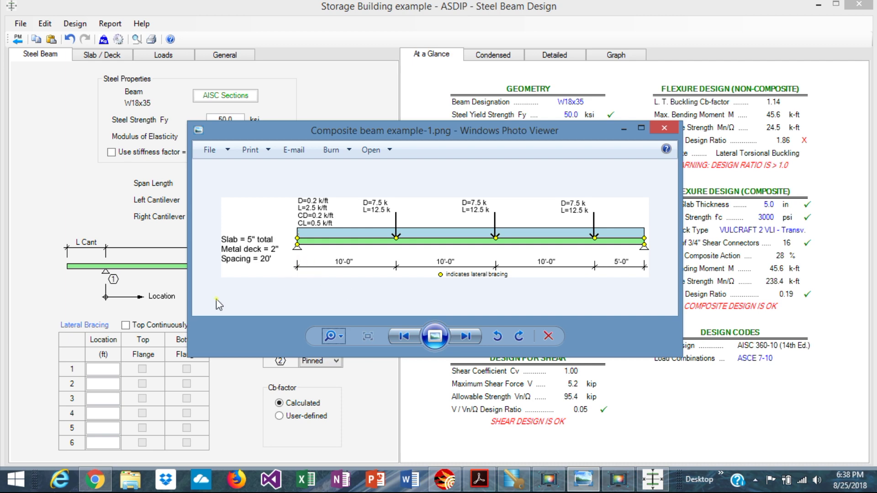
click(109, 368)
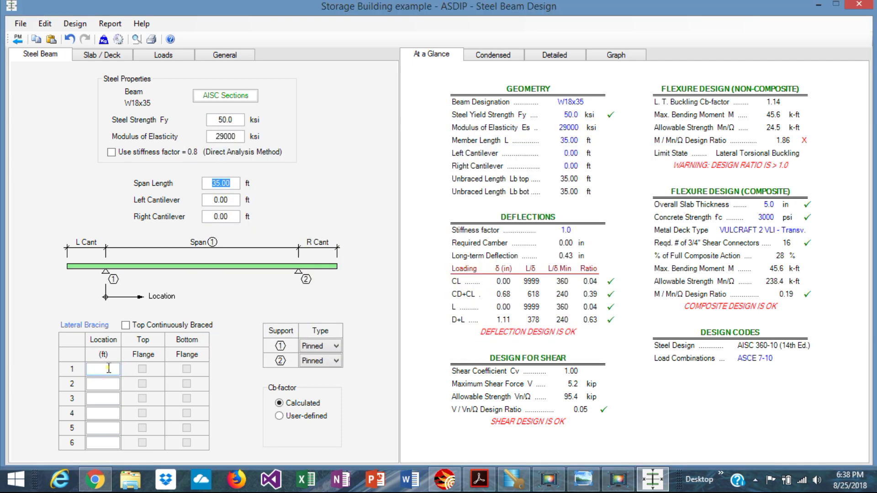
click(109, 368)
text(10)
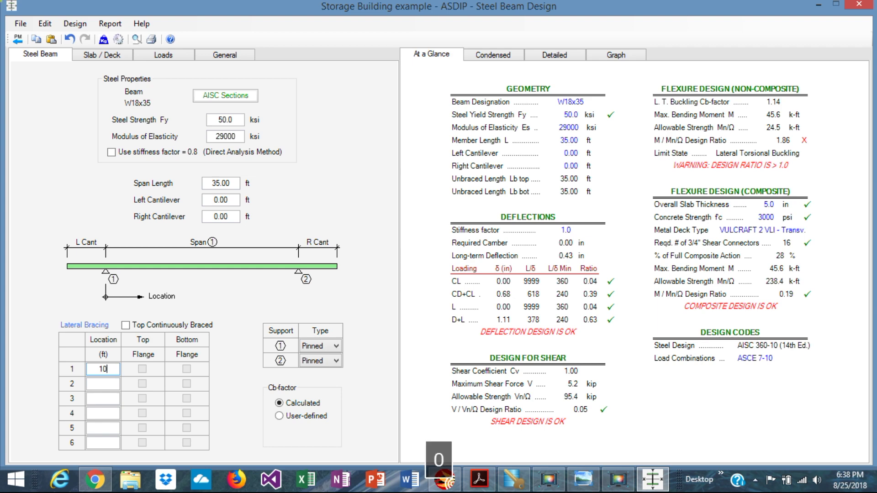
click(109, 383)
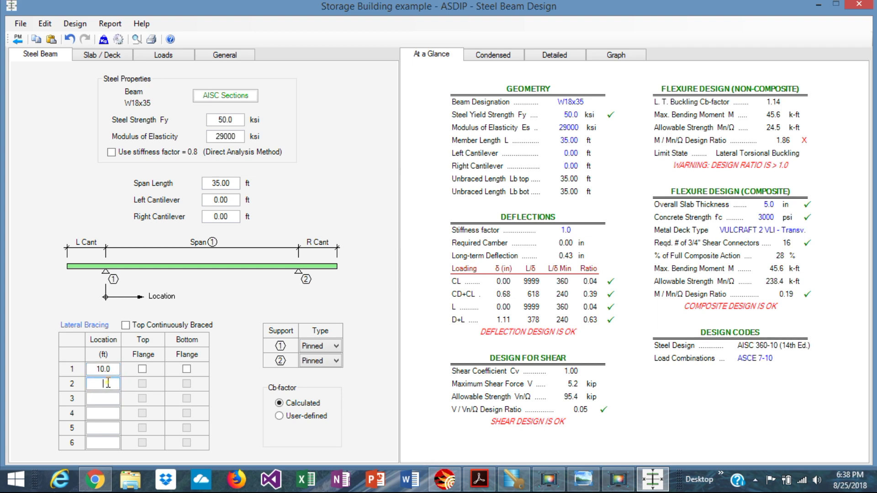
text(20)
click(108, 396)
text(30)
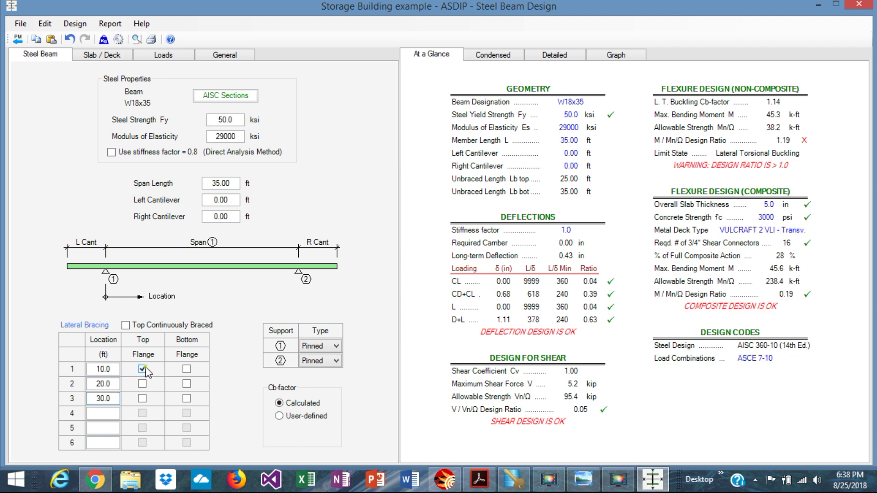
click(143, 385)
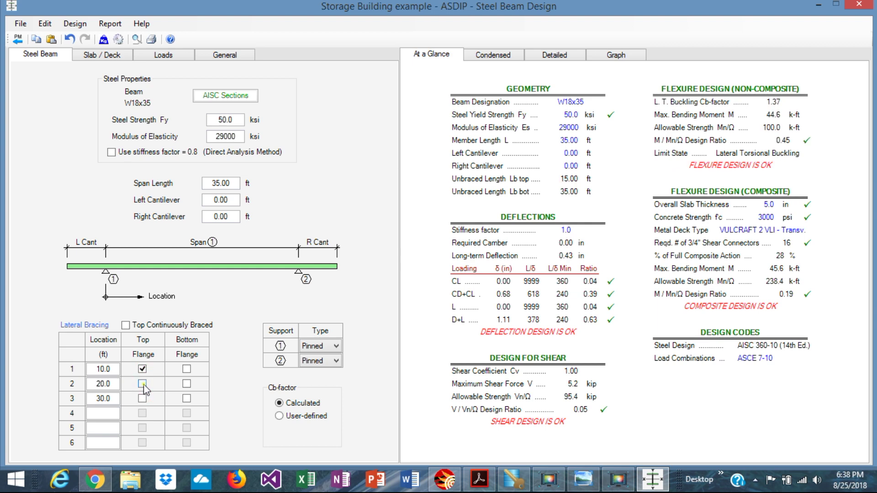
click(143, 397)
- On the Slab / Deck tab, set f'c to 4000 psi and beam spacing to 20 ft
click(97, 57)
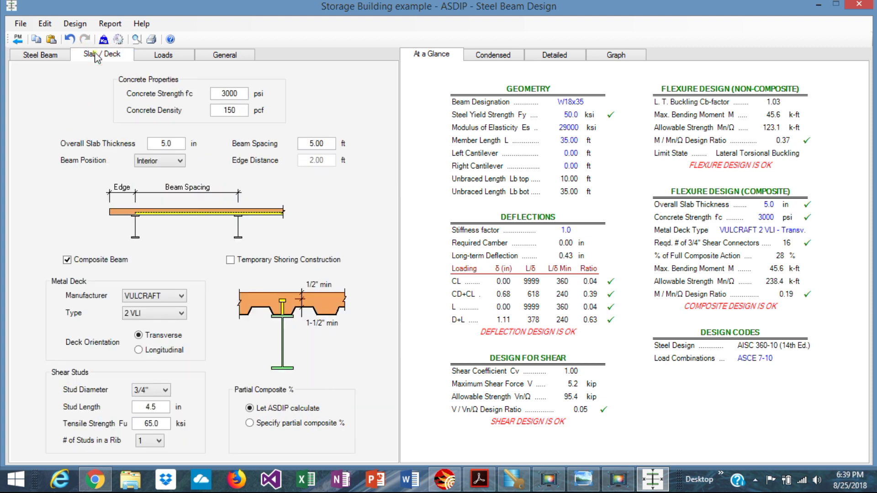
double_click(246, 94)
text(4)
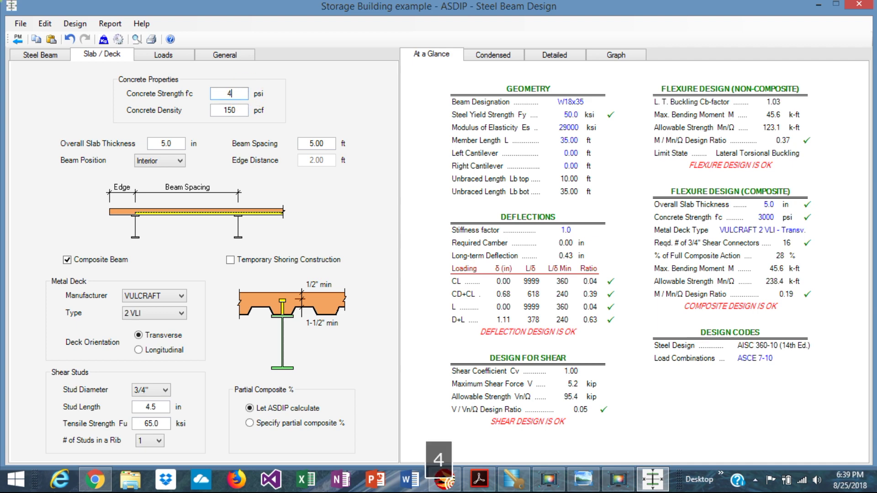
text(000)
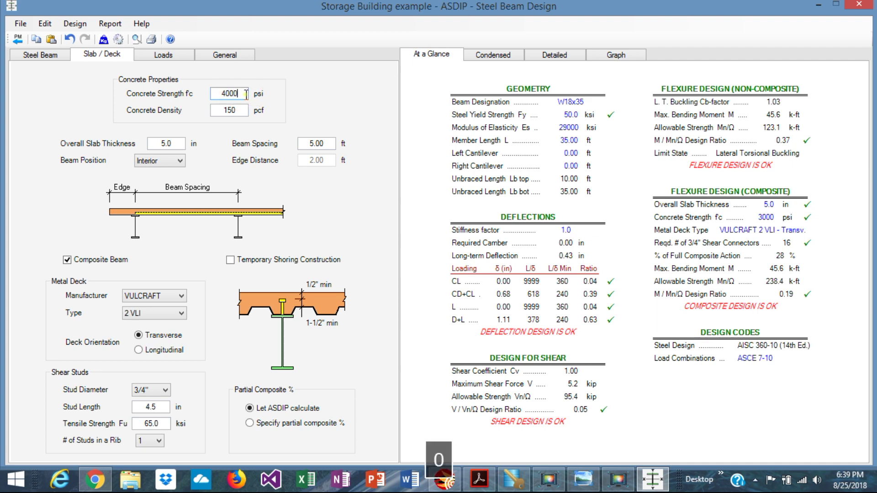
click(178, 144)
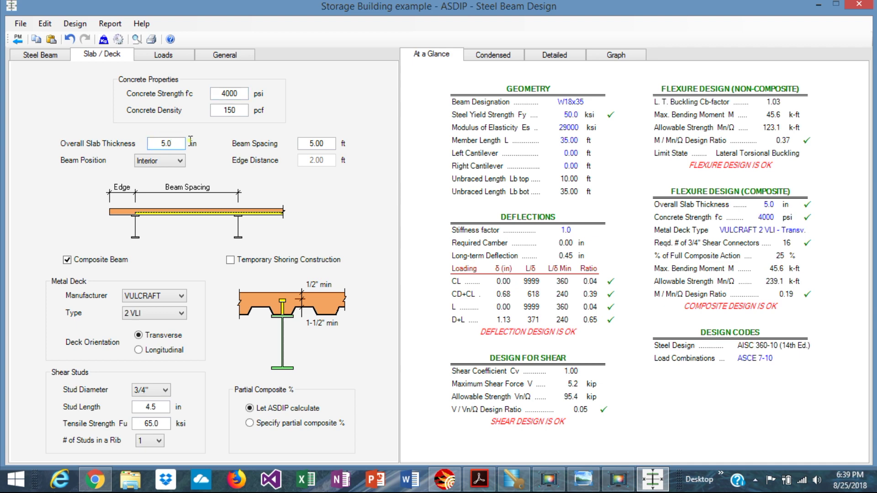
click(335, 143)
text(20)
key(Return)
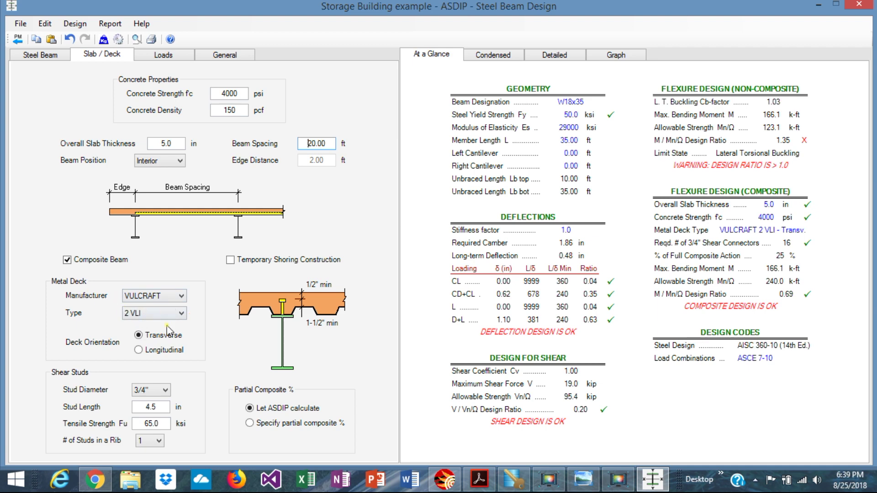
- Orient the metal deck longitudinally and review the shear and moment diagrams
click(138, 350)
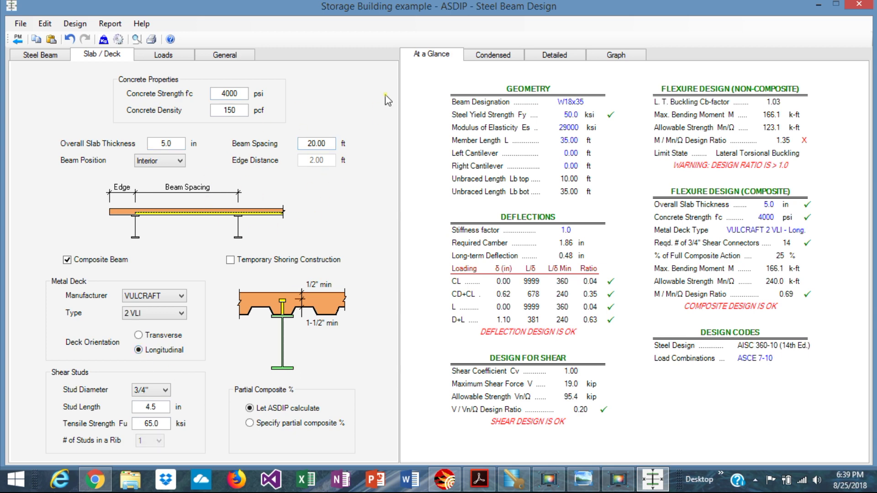
click(609, 56)
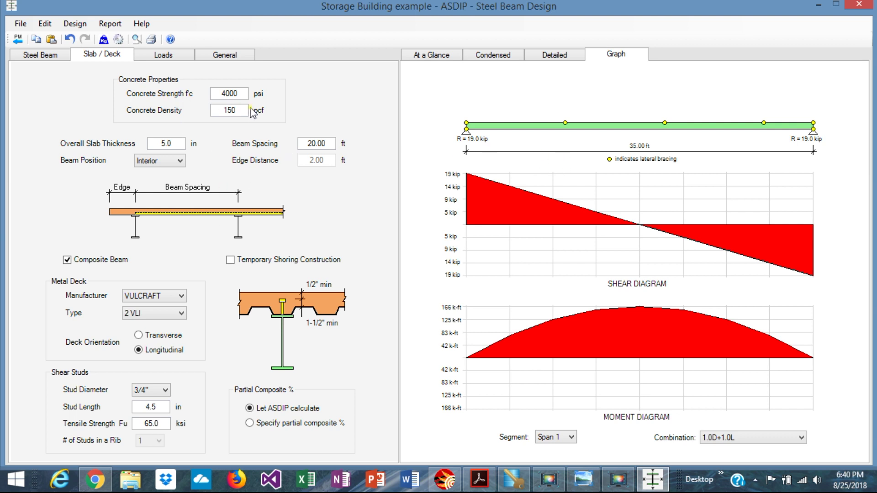
click(164, 55)
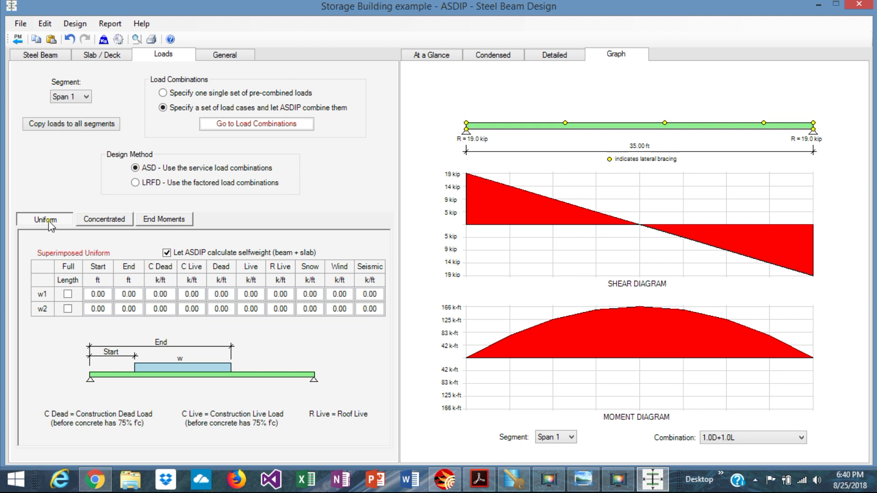
- Apply uniform load w1 over the full span with 0.20 construction dead and 0.50 construction live
click(68, 293)
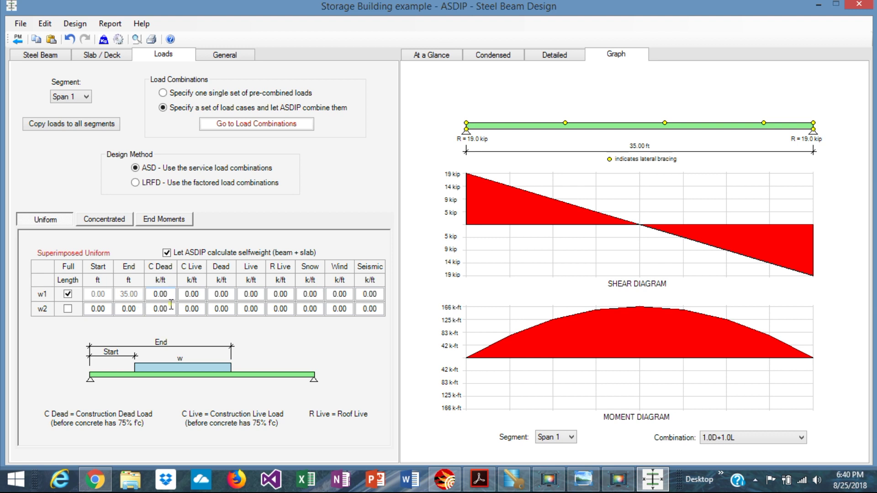
click(583, 478)
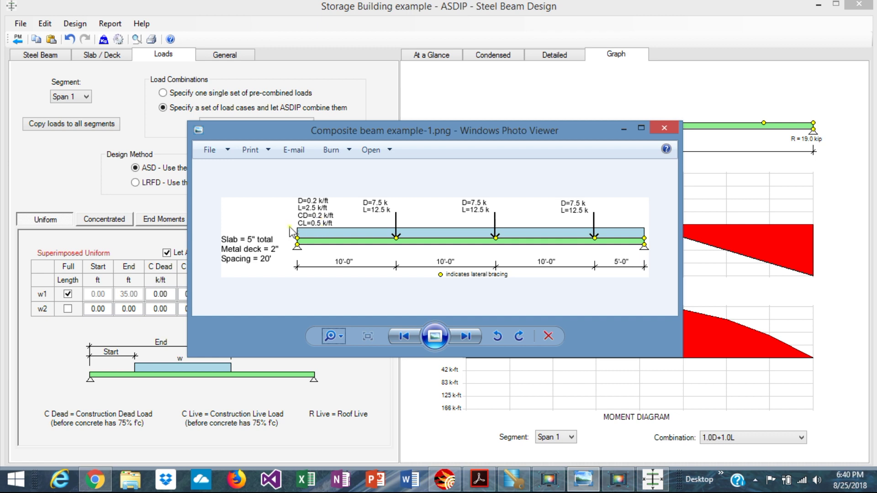
click(167, 294)
text(.2)
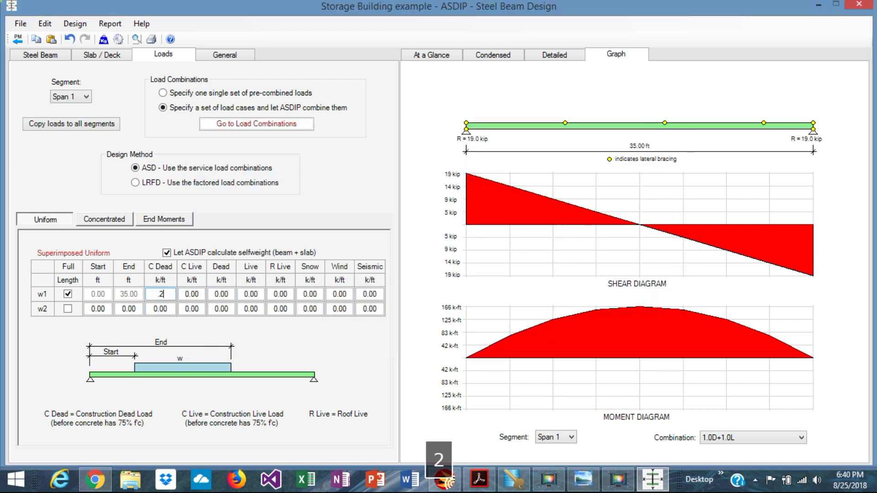
click(201, 294)
text(.5)
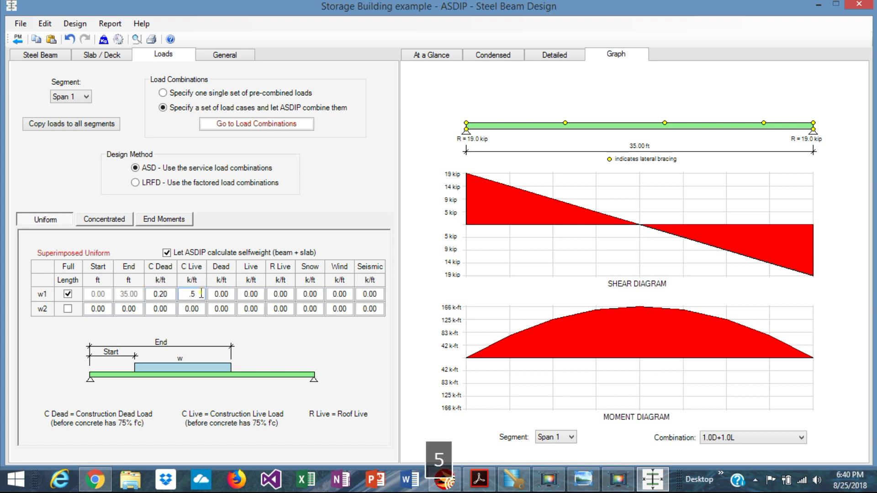
click(220, 294)
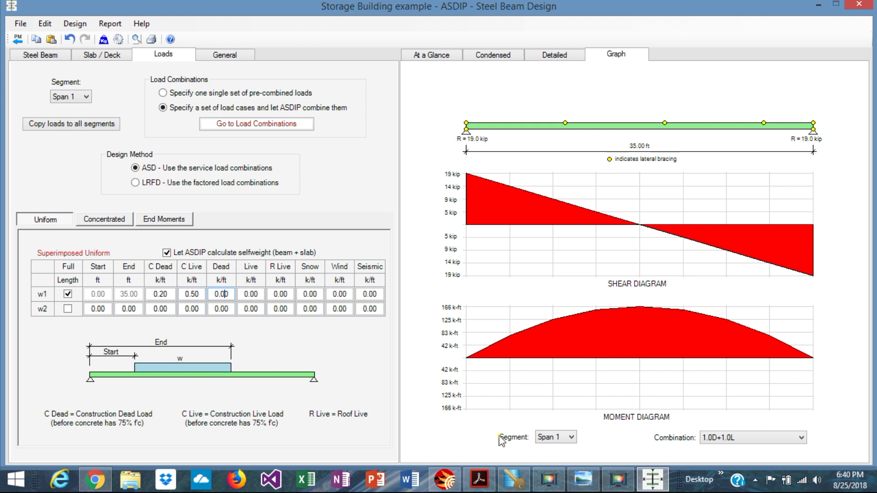
- Give w1 a 0.20 k/ft dead load and a 2.50 k/ft live load
click(588, 484)
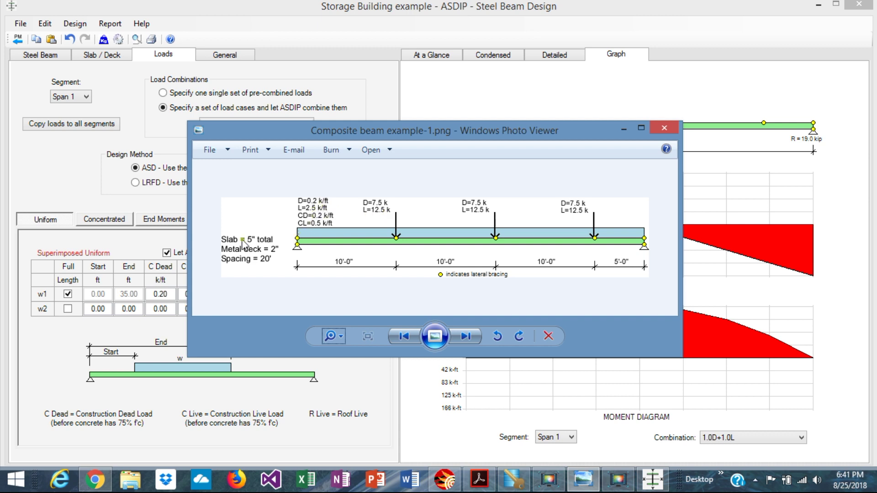
click(155, 294)
click(232, 292)
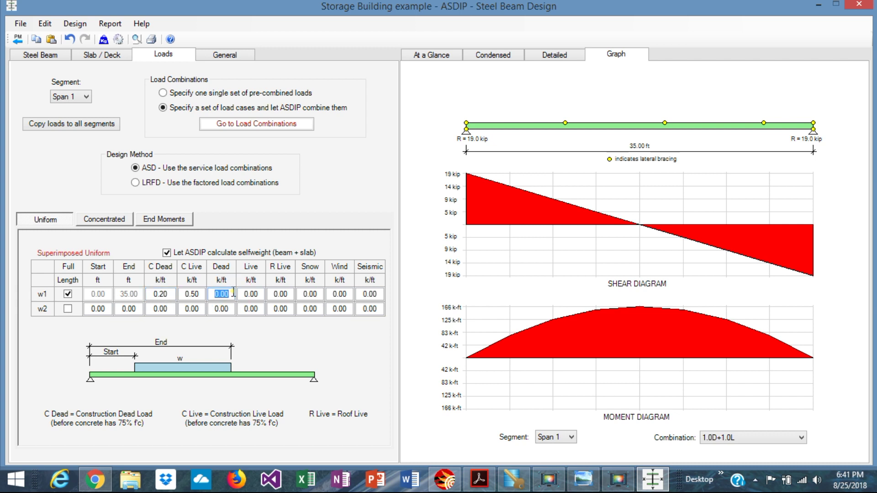
text(.2)
click(261, 294)
text(2.5)
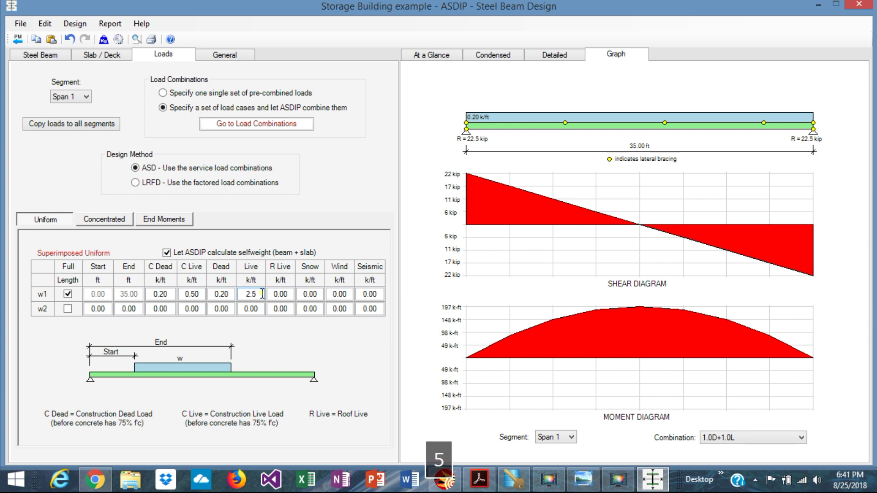
key(Return)
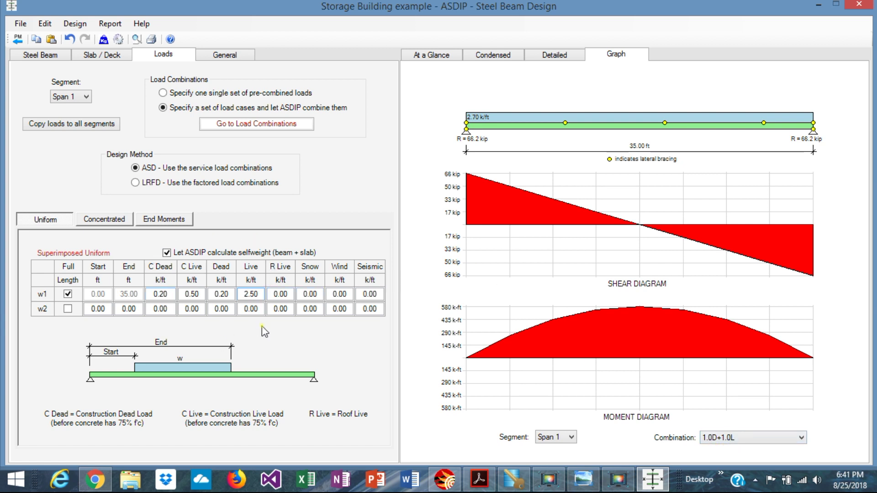
click(103, 221)
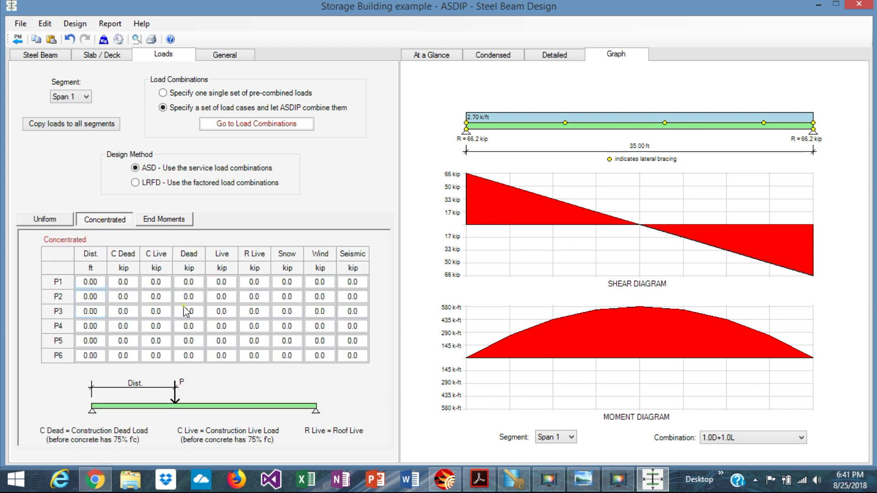
- Check the 7.5/12.5 kip point loads at 10, 20, 30 ft against the sketch and view the summary
click(582, 479)
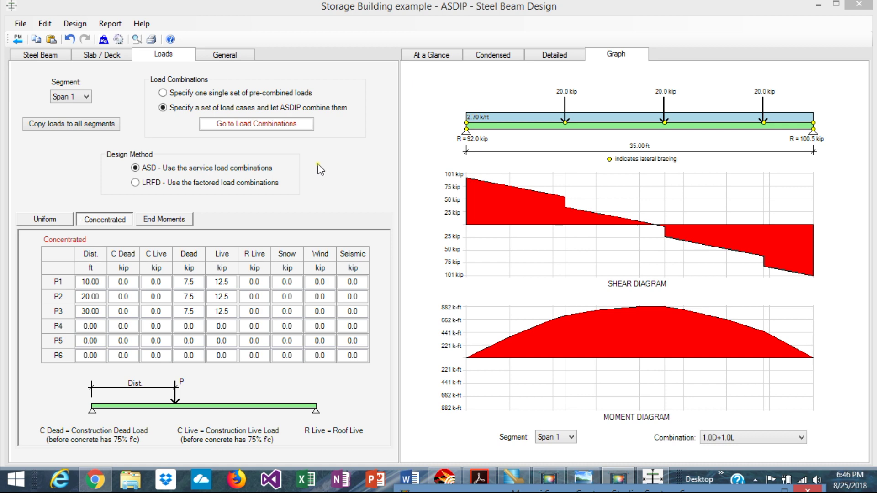
click(440, 56)
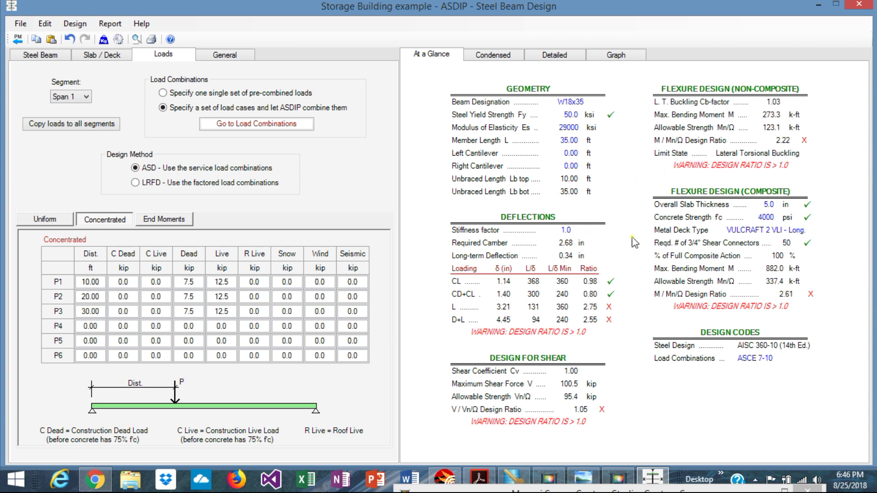
- Open the Design Manager section search and set the minimum depth to 20 in
click(71, 25)
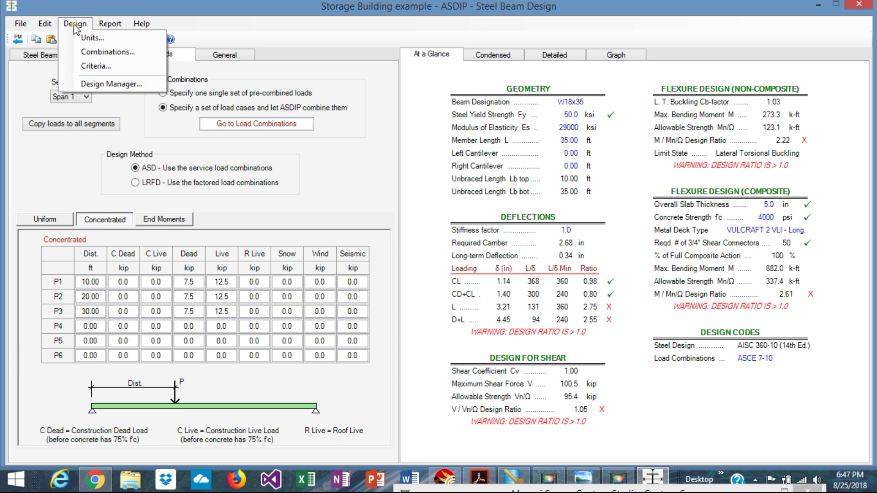
click(105, 84)
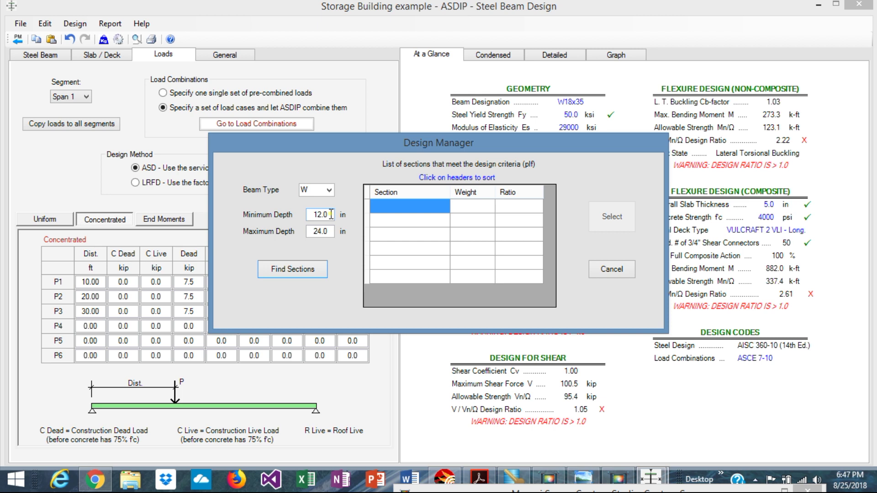
click(331, 214)
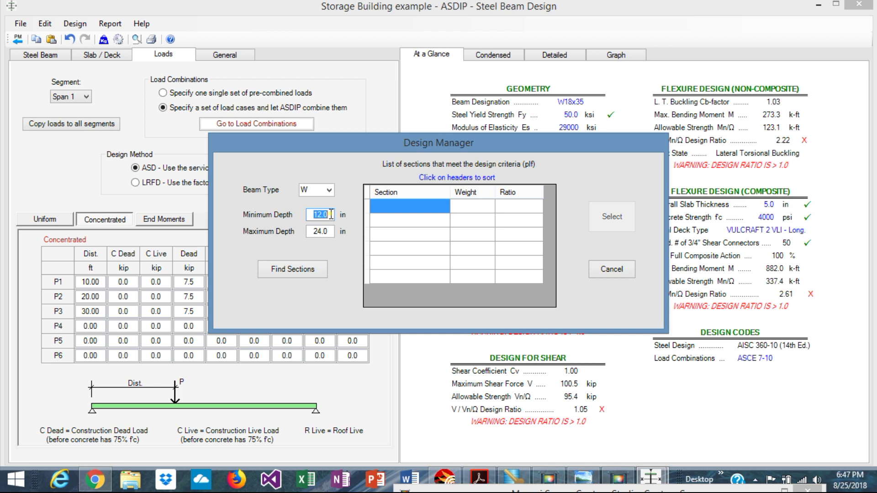
text(20)
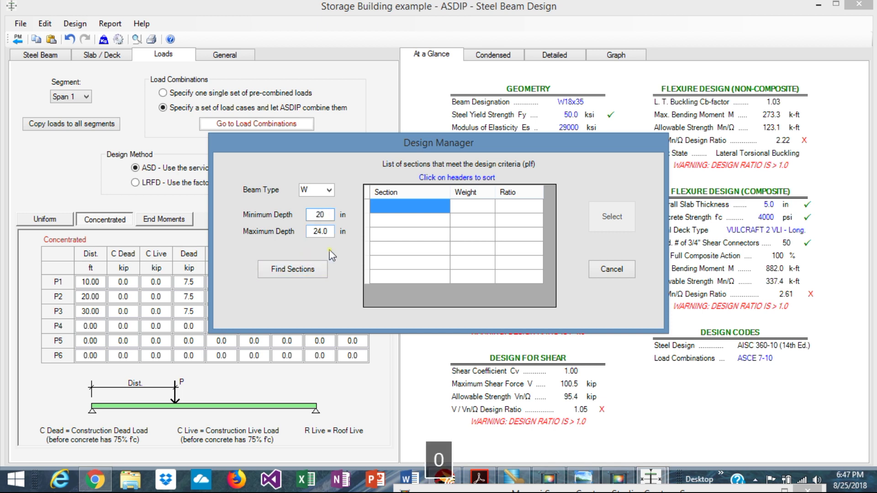
click(329, 231)
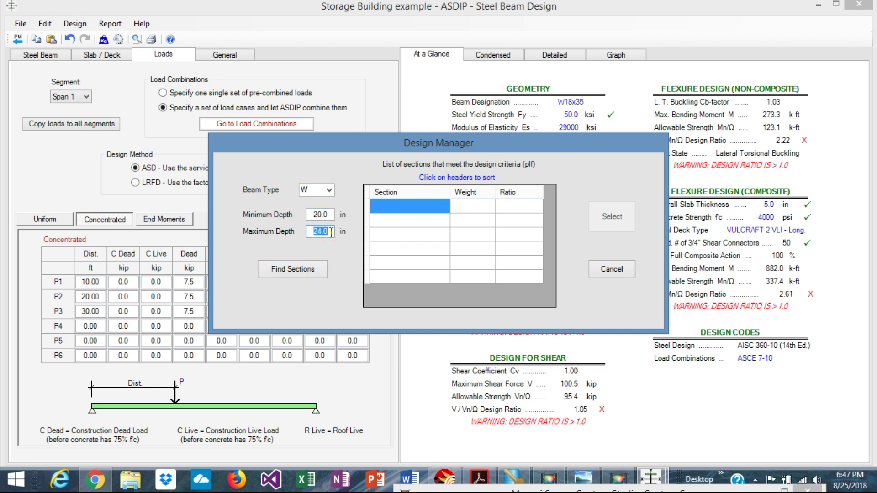
- Set the maximum depth to 30 in and find the qualifying W sections
text(30)
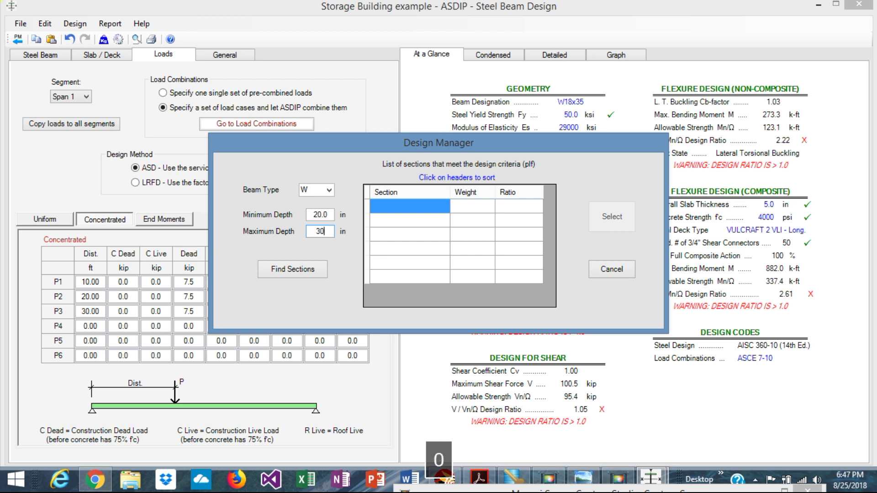
click(332, 211)
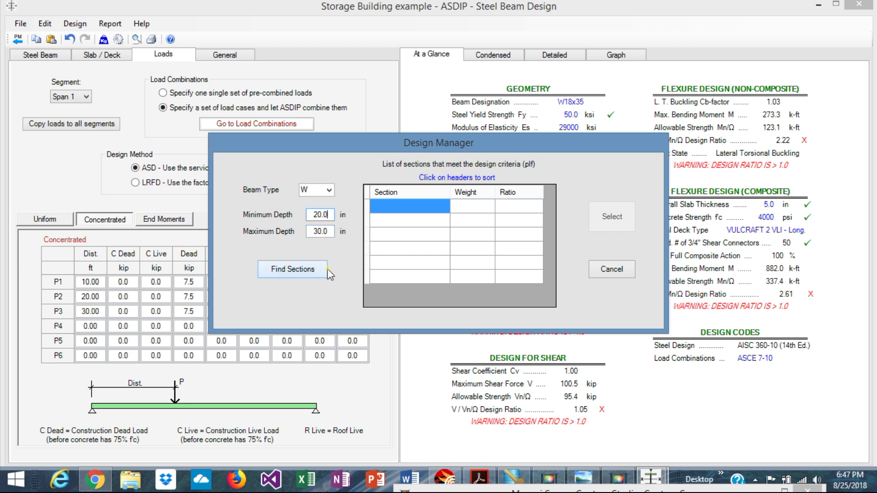
click(288, 270)
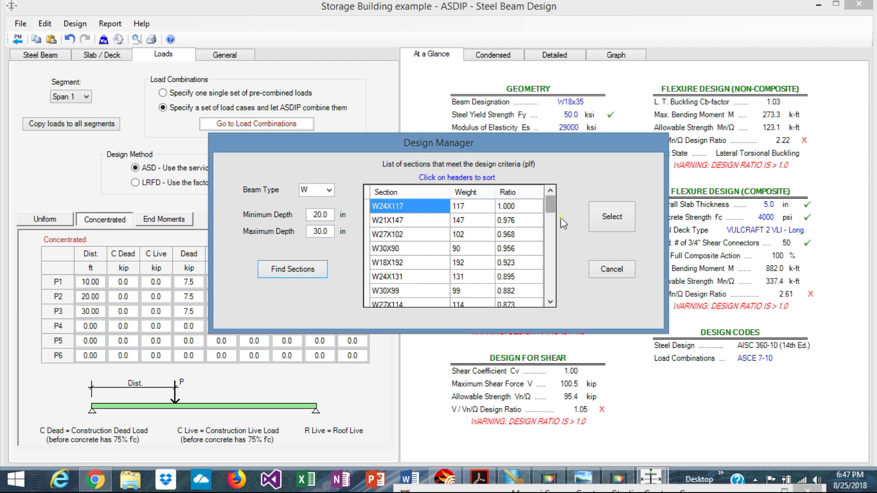
- Sort the results by ratio and weight, lightest first, and apply the W30X90
mouse_move(550, 209)
mouse_down()
mouse_move(550, 218)
mouse_move(550, 208)
mouse_up()
click(468, 192)
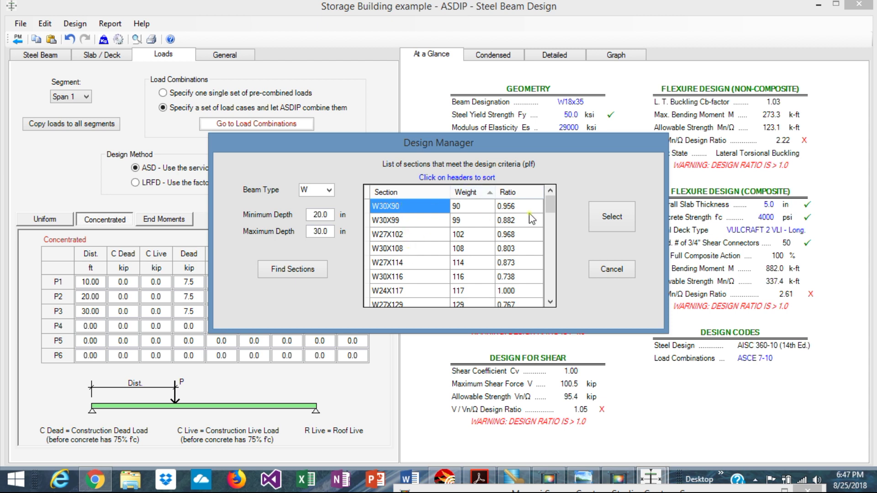
mouse_move(548, 210)
mouse_down()
mouse_move(557, 241)
mouse_move(554, 199)
mouse_up()
click(516, 196)
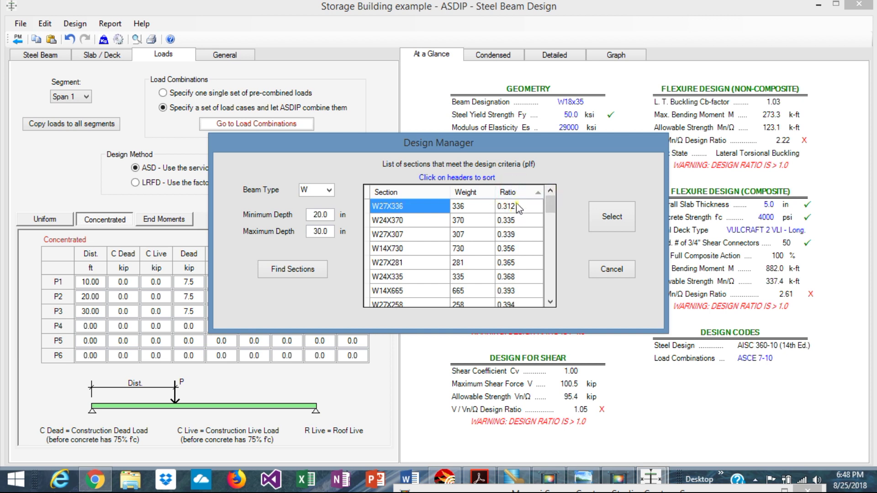
click(515, 197)
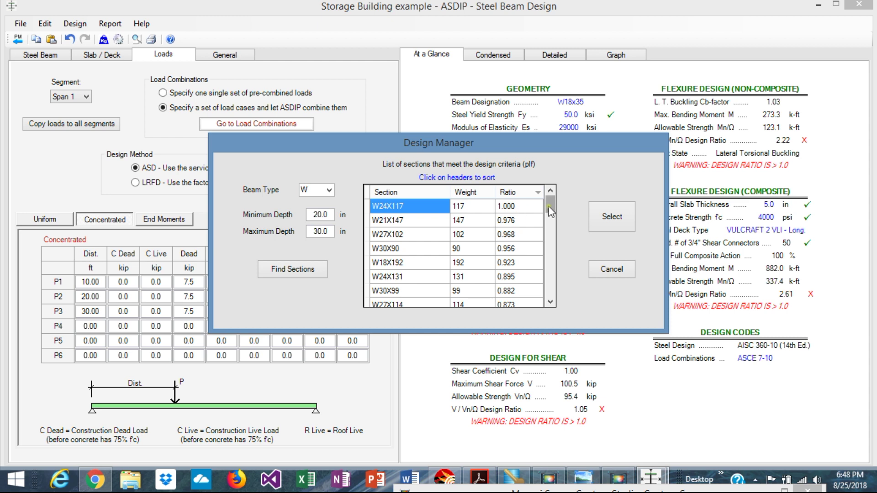
mouse_move(551, 211)
mouse_down()
mouse_move(552, 230)
mouse_move(551, 201)
mouse_up()
click(469, 194)
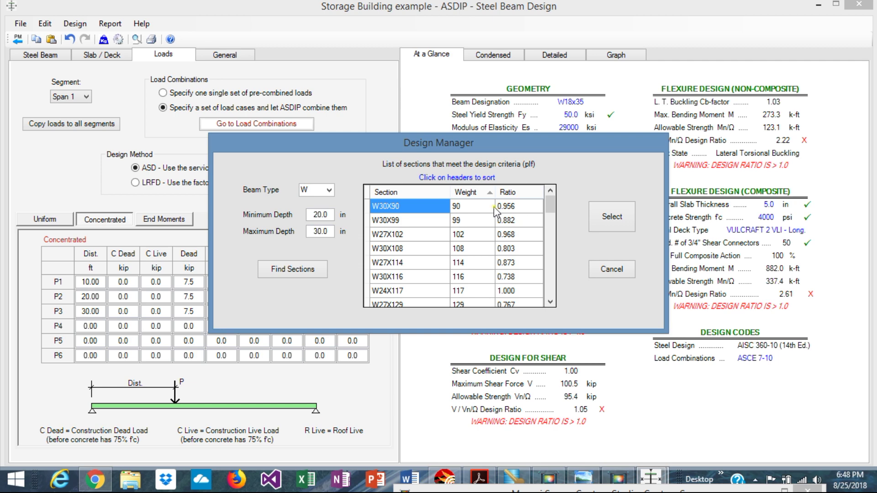
click(603, 217)
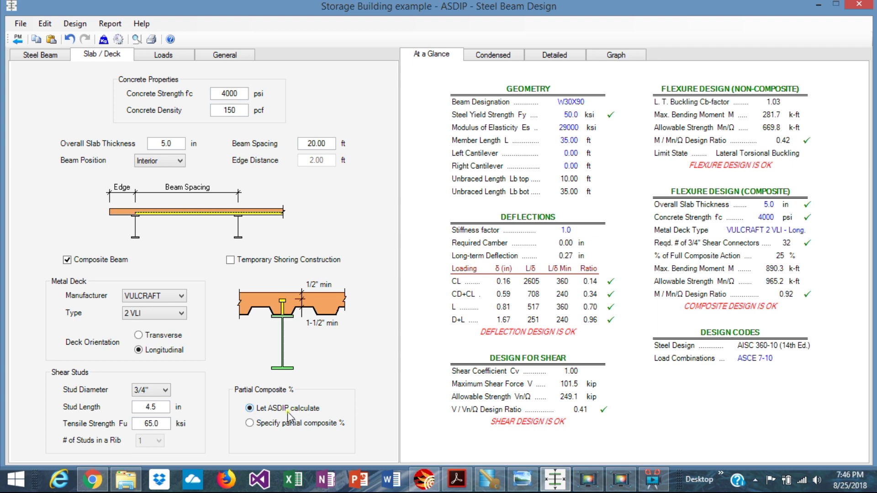
- Switch the composite option to 'Specify partial composite %'
click(249, 423)
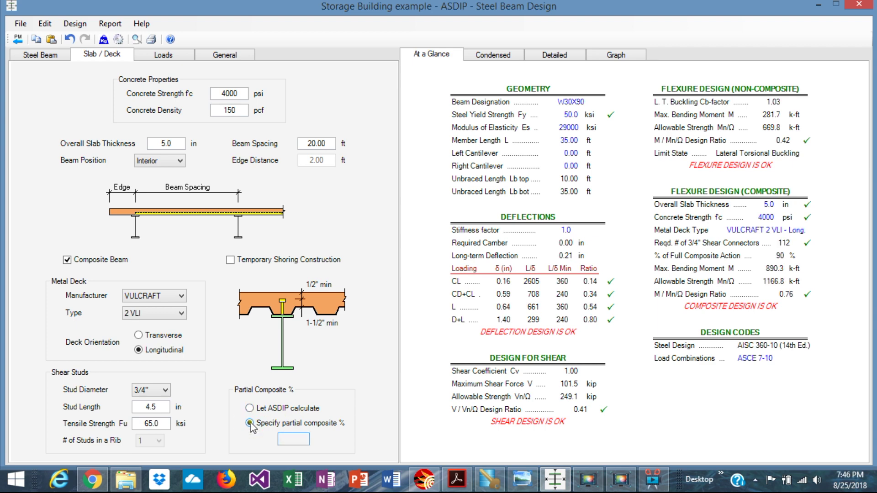
- Set partial composite to 100%, re-find sections sorted by weight, and apply the W27X84
double_click(305, 439)
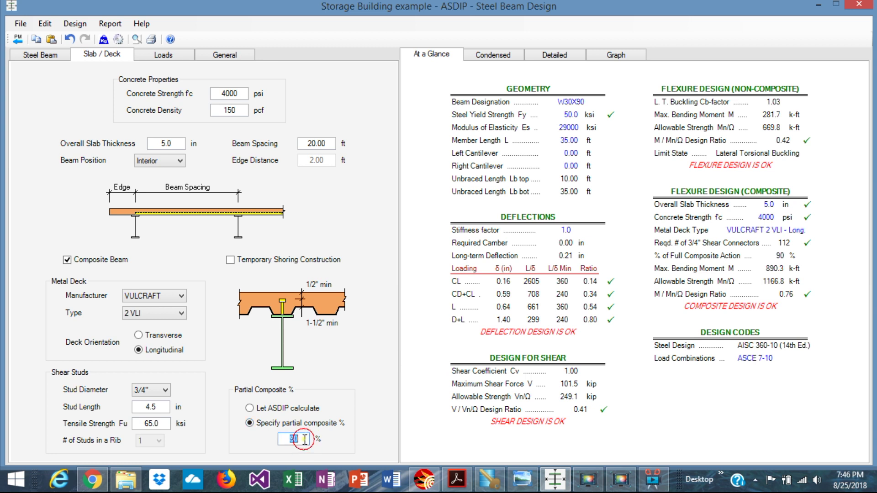
text(100)
click(75, 23)
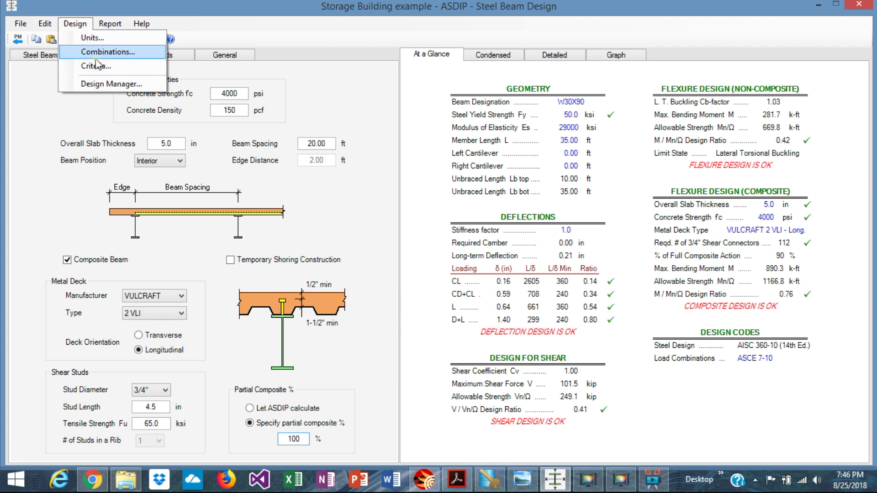
click(98, 84)
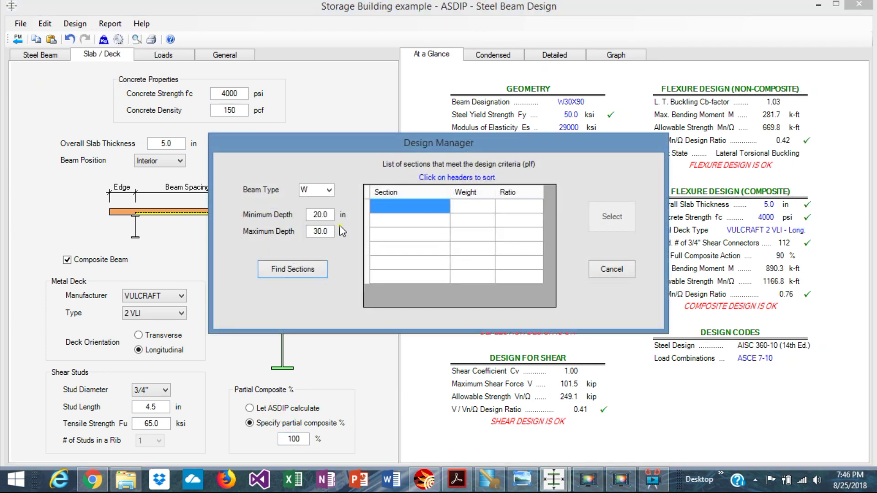
click(282, 268)
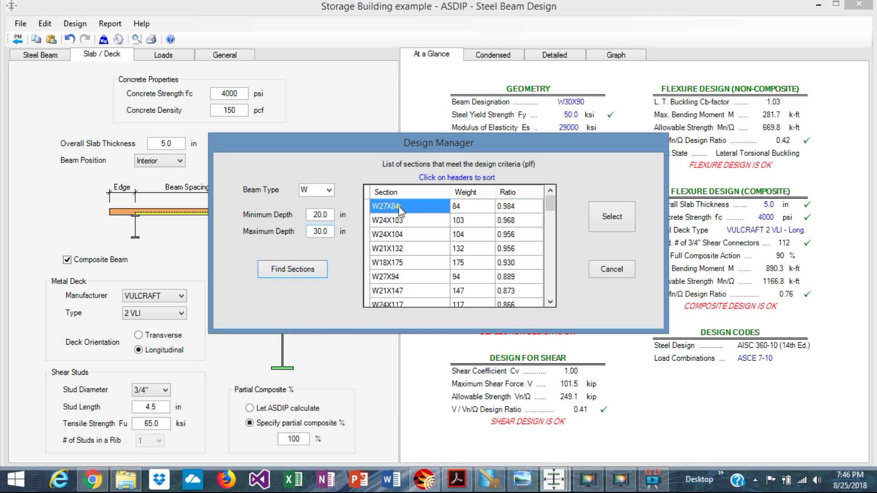
click(473, 192)
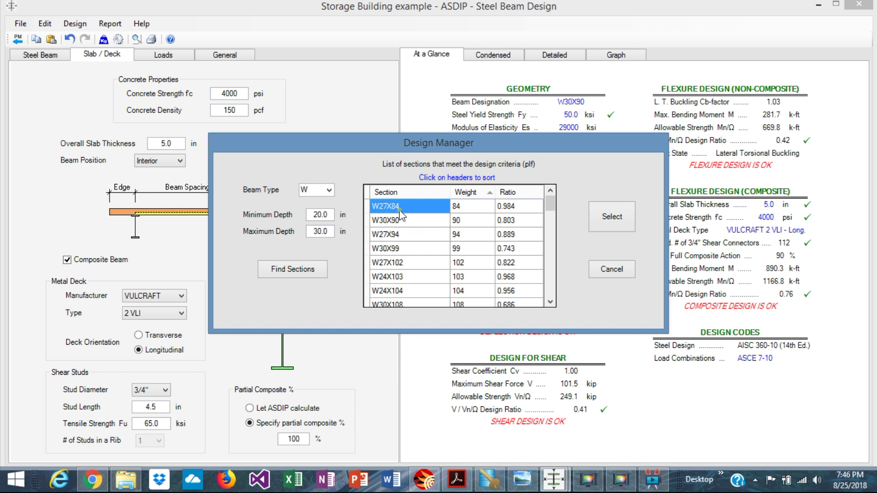
click(614, 221)
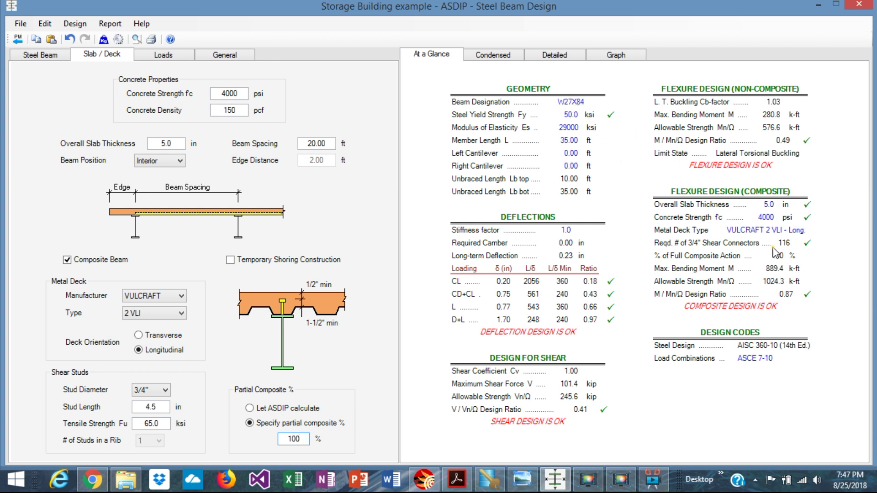
- Lower the partial composite to 80% for 94 shear connectors and view the Condensed report
double_click(305, 439)
text(80)
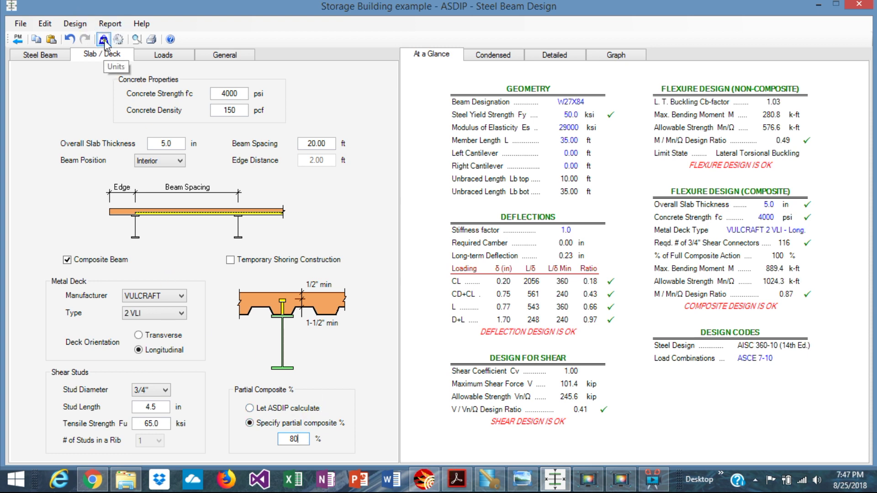
key(Return)
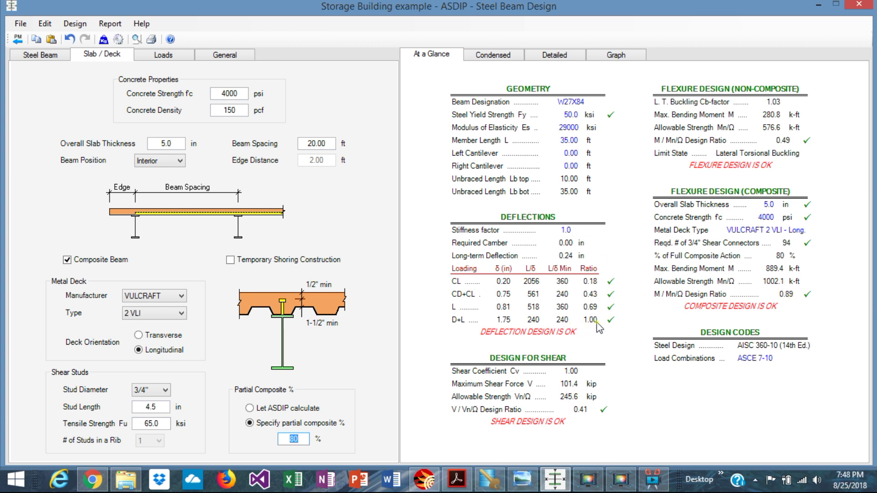
click(481, 56)
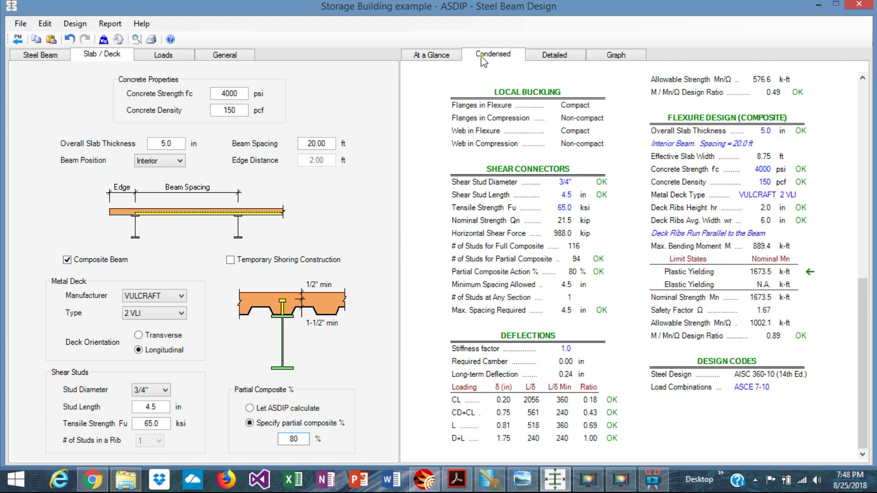
- Review the condensed checks, then show shear and moment diagrams (92.8/101.4 kip reactions, 889 k-ft peak)
scroll(617, 297, up, 10)
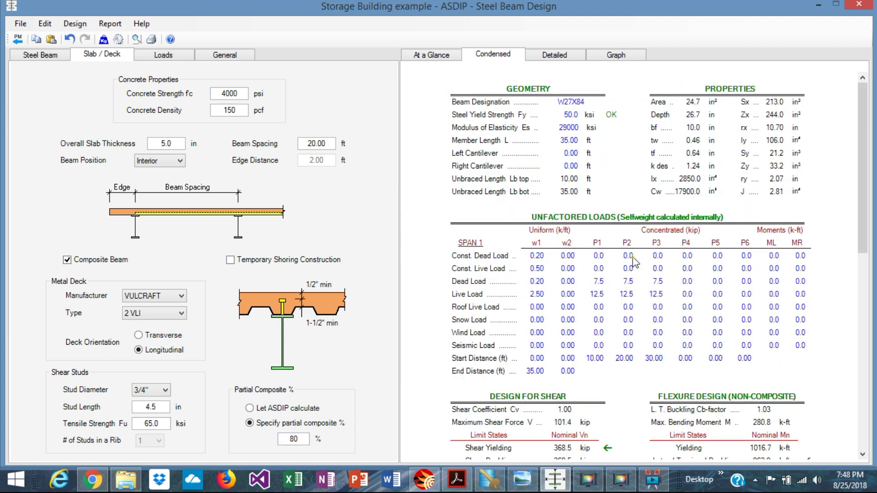
scroll(632, 263, down, 7)
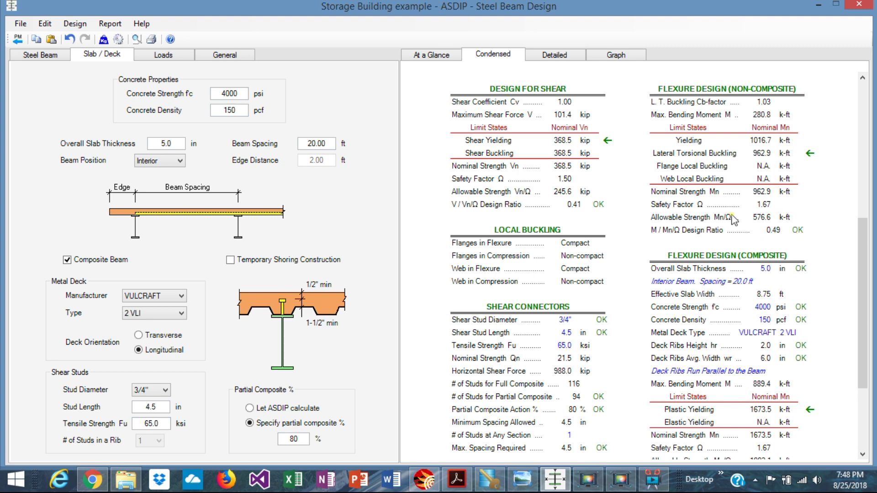
scroll(734, 220, down, 2)
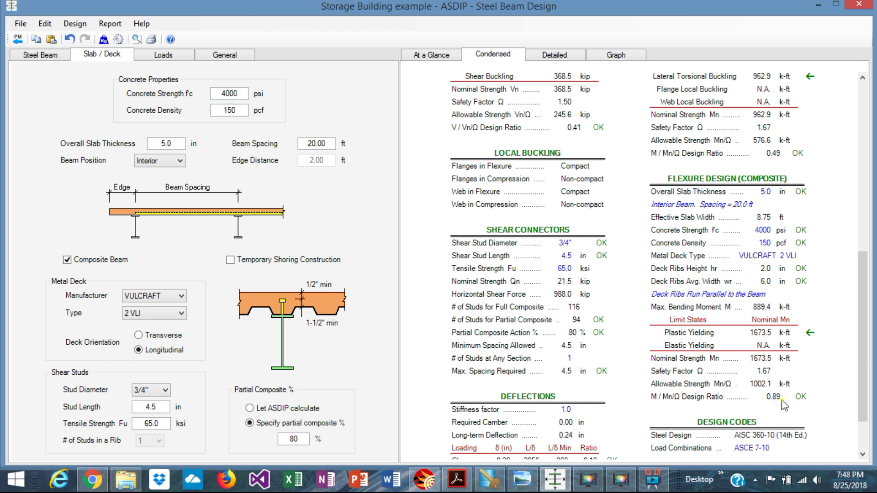
scroll(772, 397, down, 2)
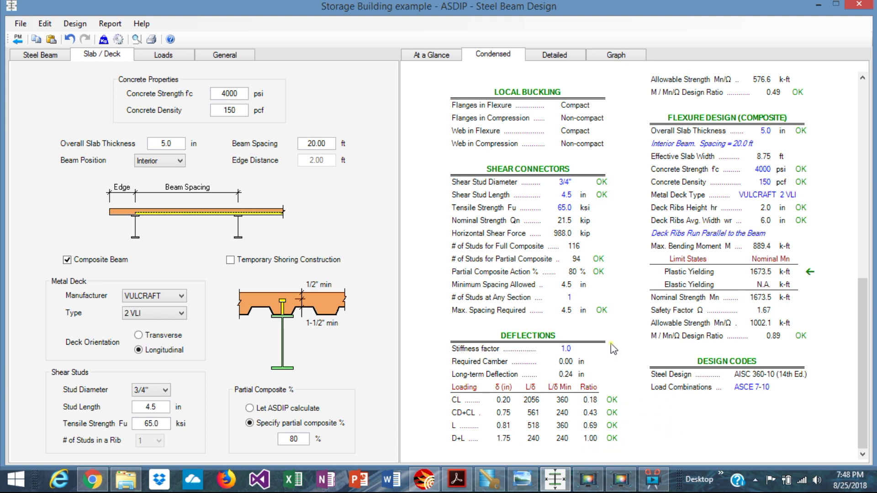
click(614, 56)
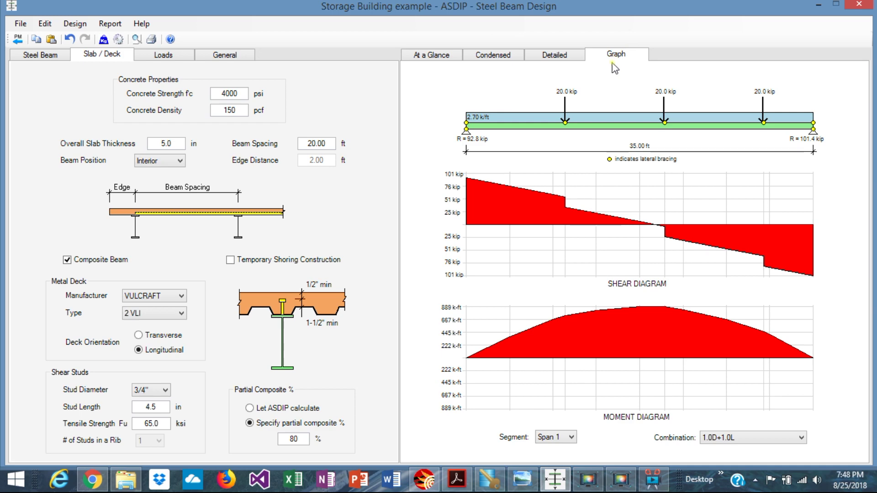
- Read through the detailed report, confirming the 0.89 composite flexural ratio and passing deflection checks
click(551, 54)
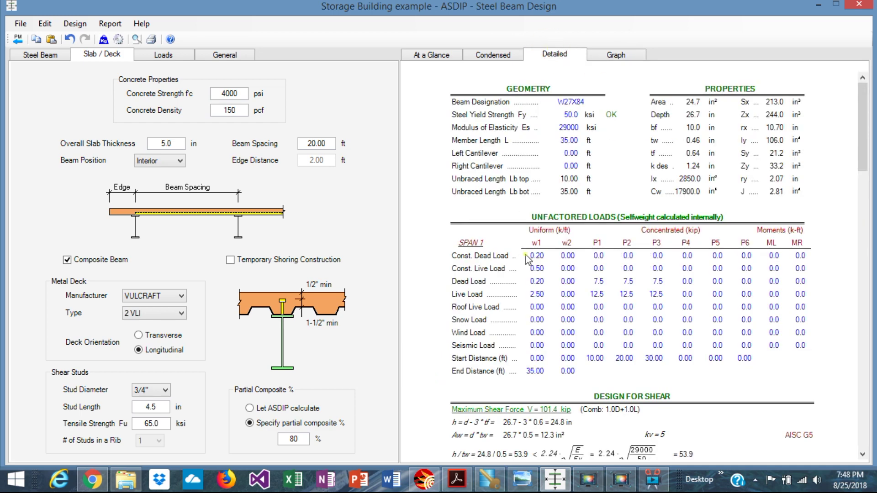
scroll(574, 311, down, 5)
scroll(574, 310, down, 4)
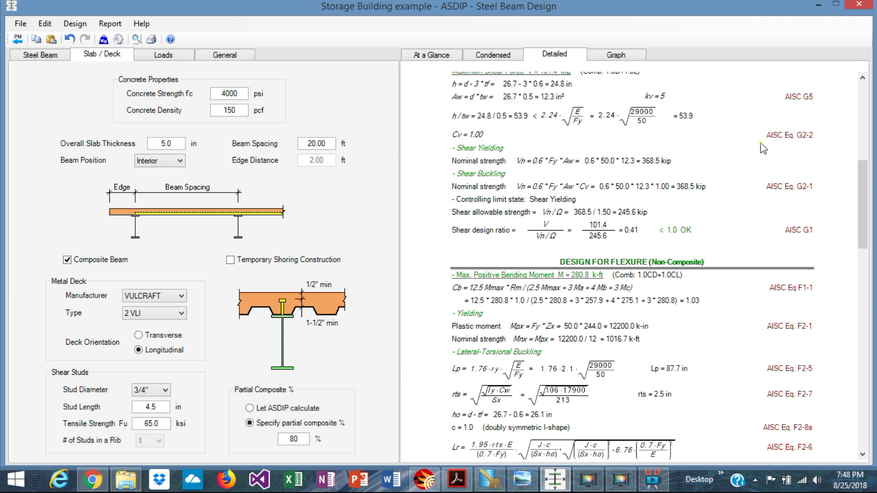
scroll(611, 241, down, 3)
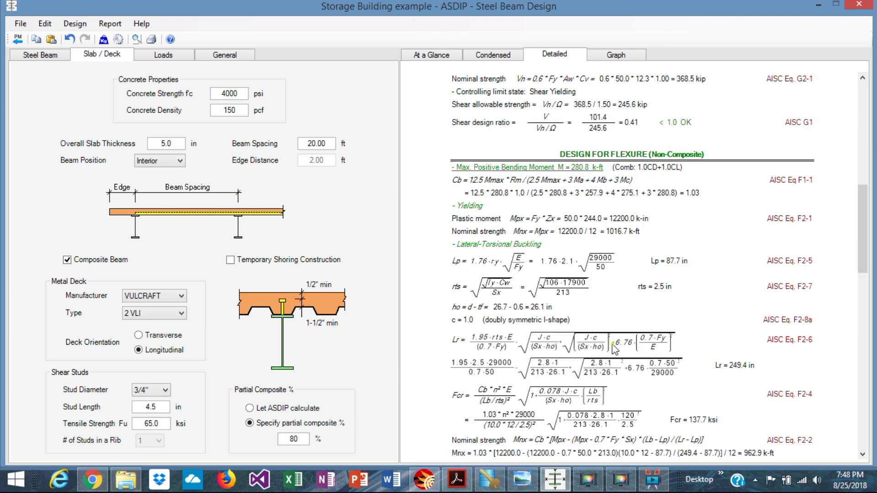
scroll(780, 310, down, 5)
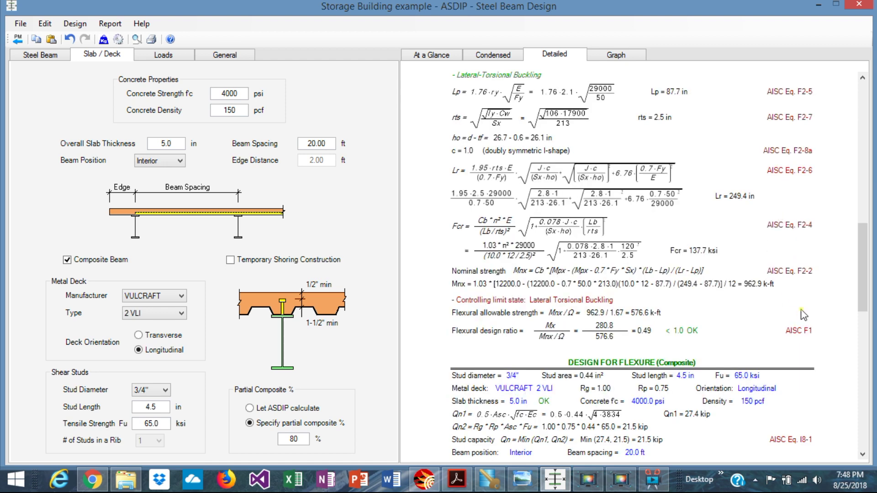
scroll(739, 379, down, 10)
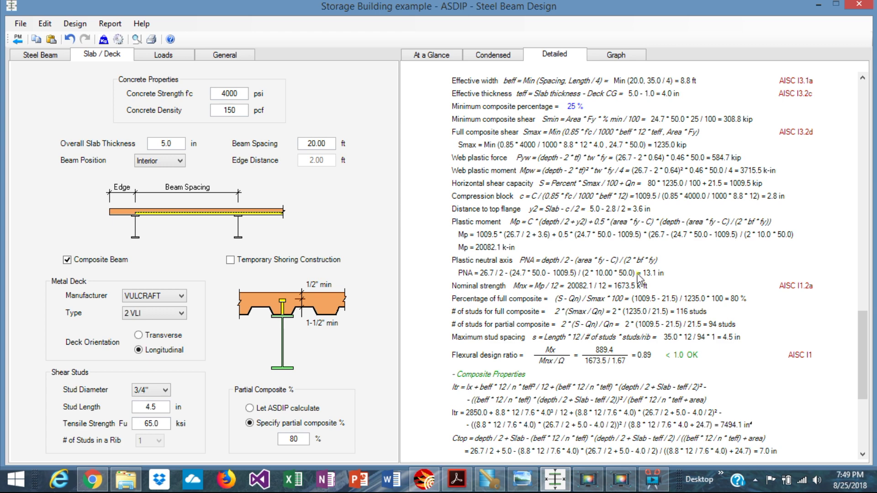
scroll(704, 363, down, 5)
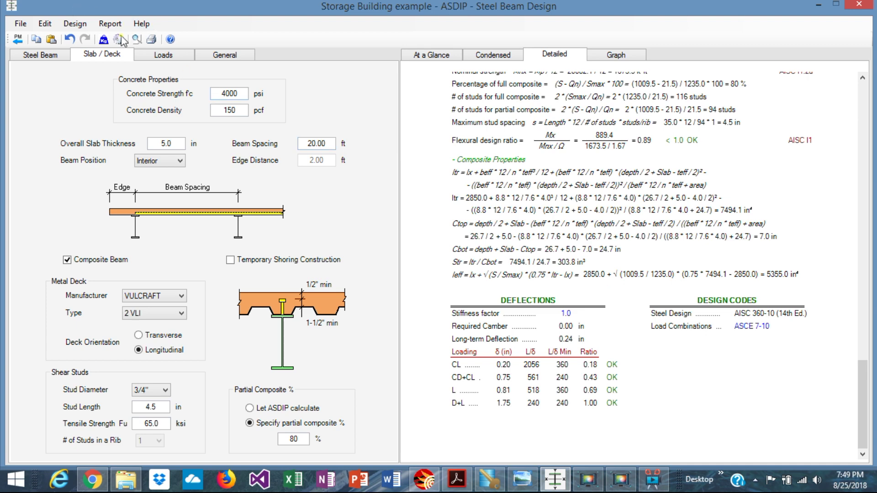
- Preview the three-page Condensed Report, paging through to the diagrams, then close it
click(136, 40)
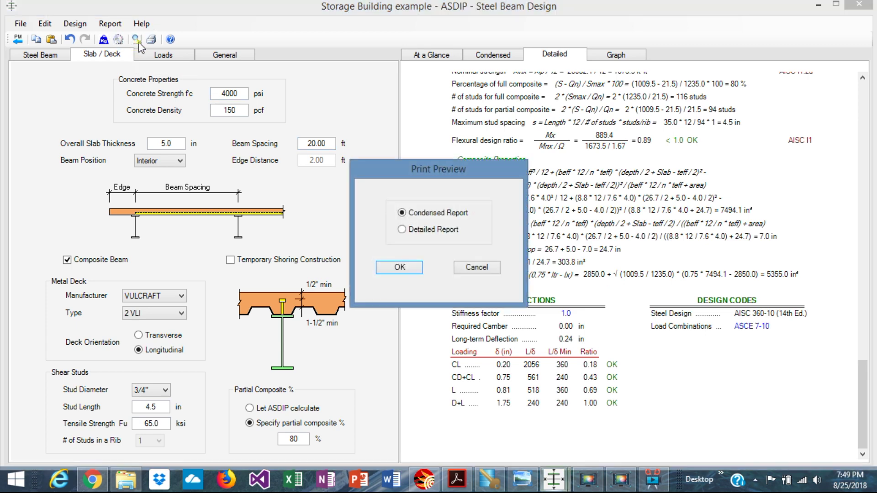
click(401, 269)
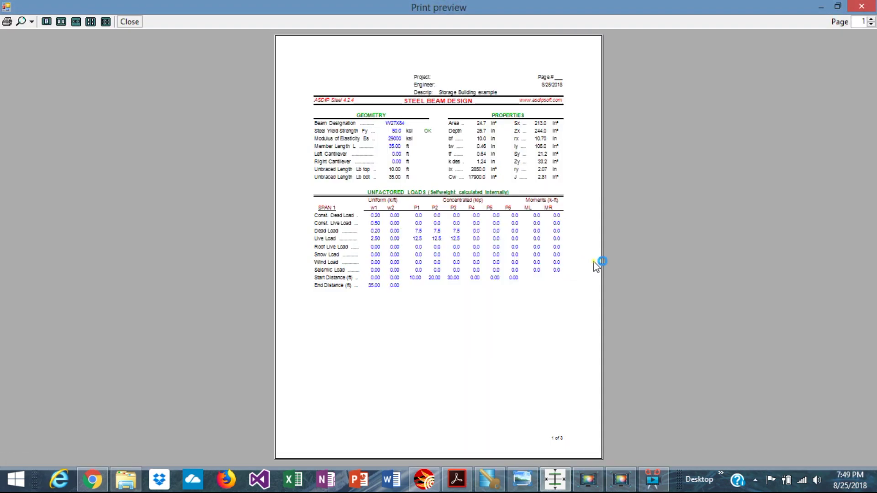
click(871, 19)
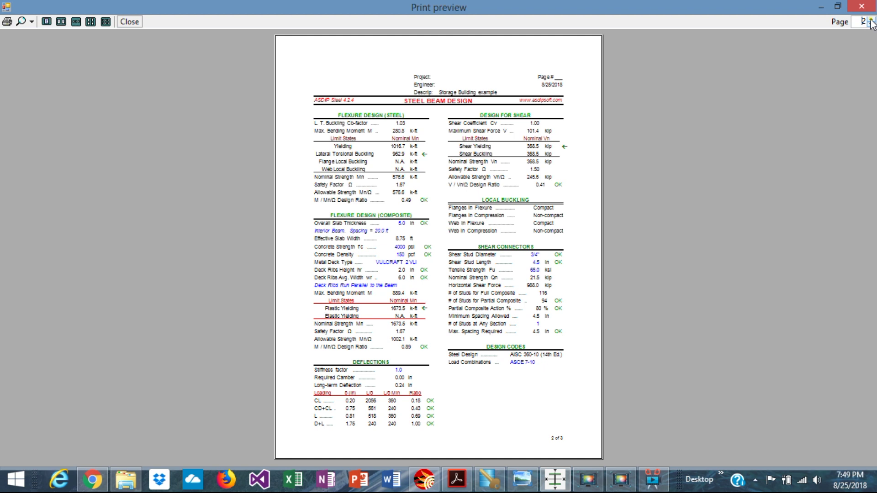
click(871, 20)
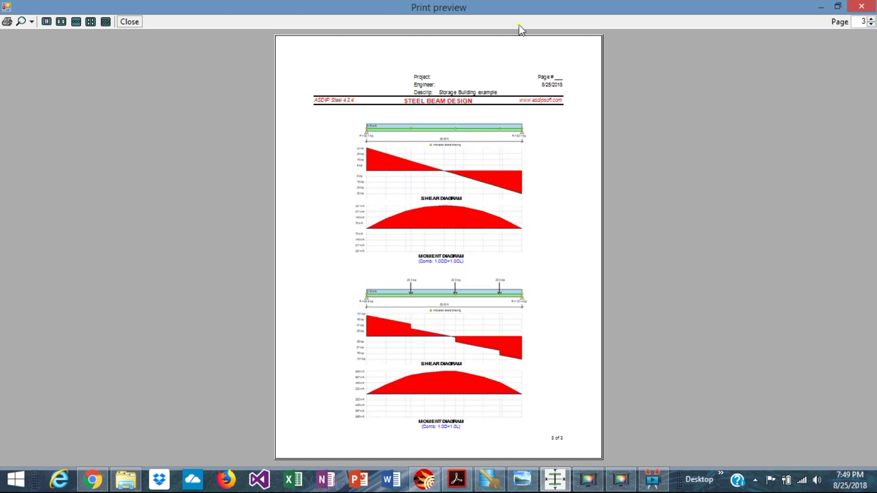
click(90, 23)
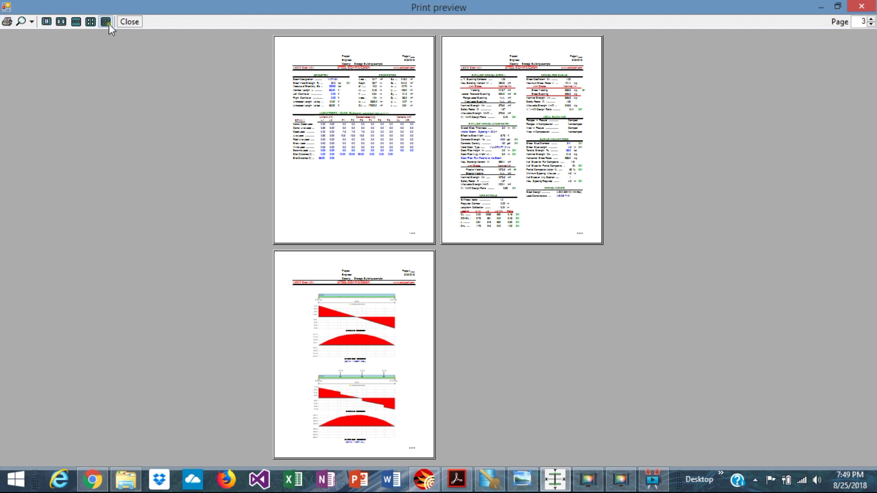
click(128, 23)
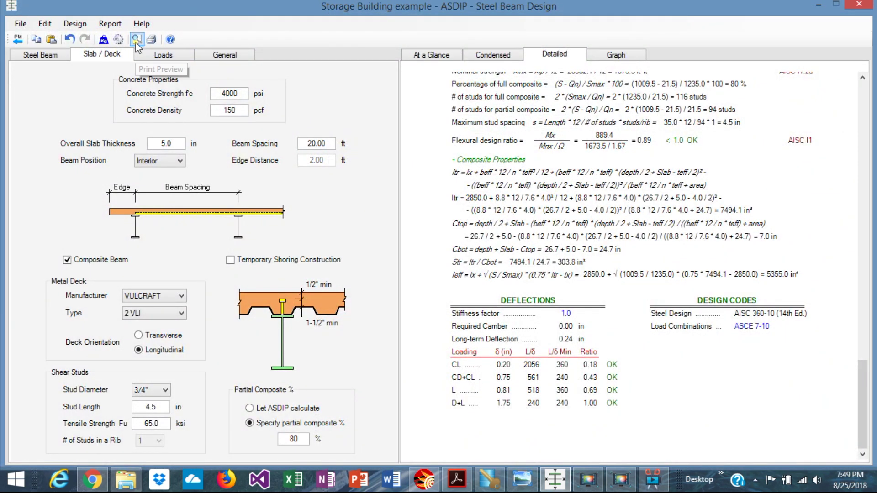
- Preview the Detailed Report in the four-page view, then close it
click(136, 40)
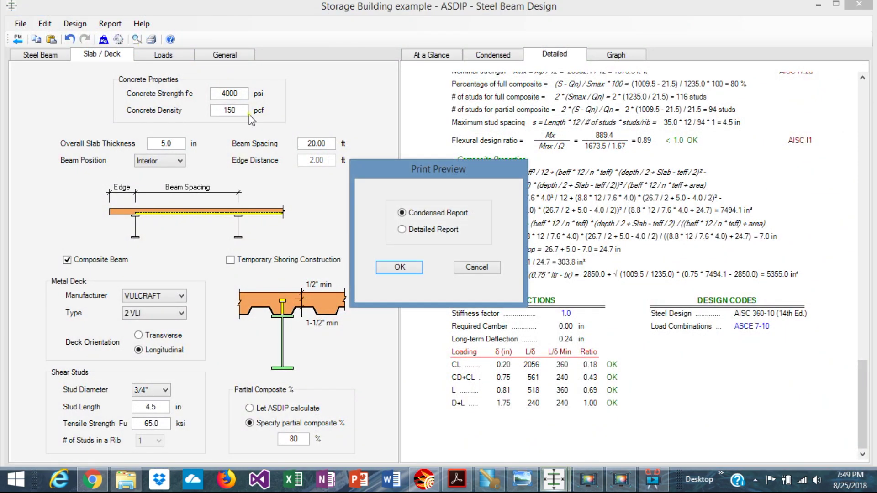
click(413, 230)
click(397, 265)
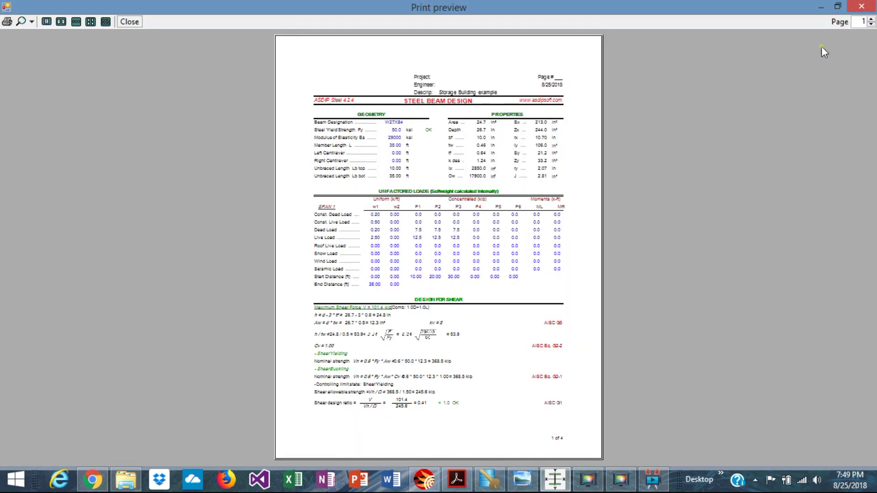
click(104, 22)
click(106, 21)
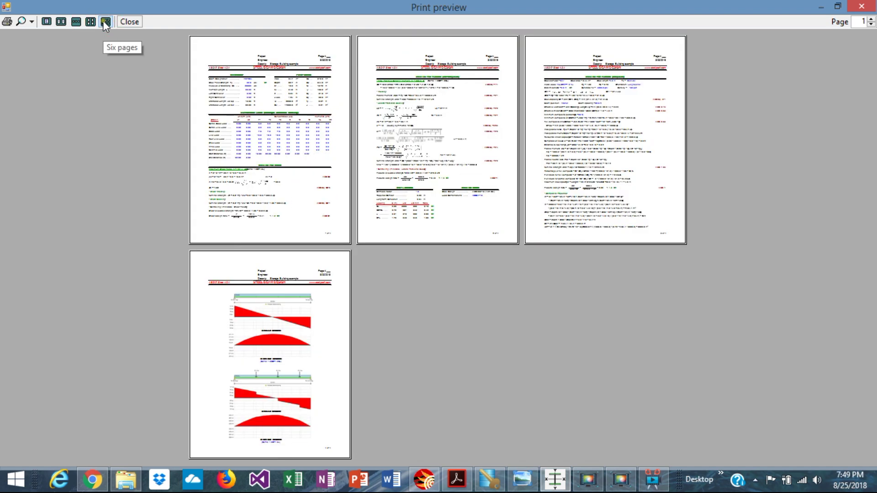
click(90, 22)
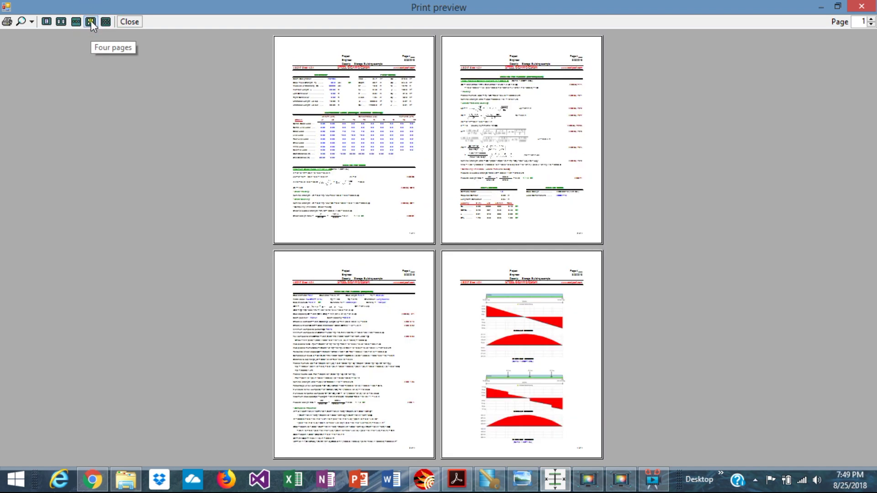
key(Escape)
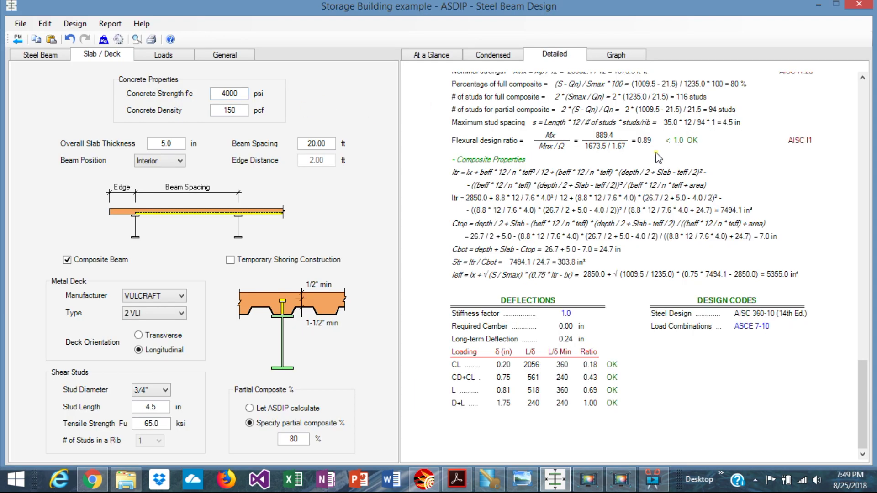
- Return to the At a Glance summary showing the W27X84 passing all checks
scroll(661, 246, up, 4)
key(ctrl+shift+Tab)
key(ctrl+shift+Tab)
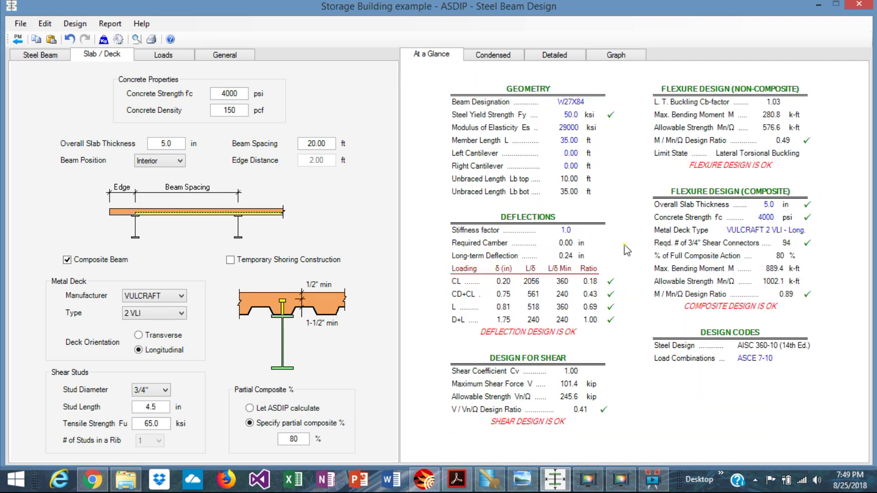